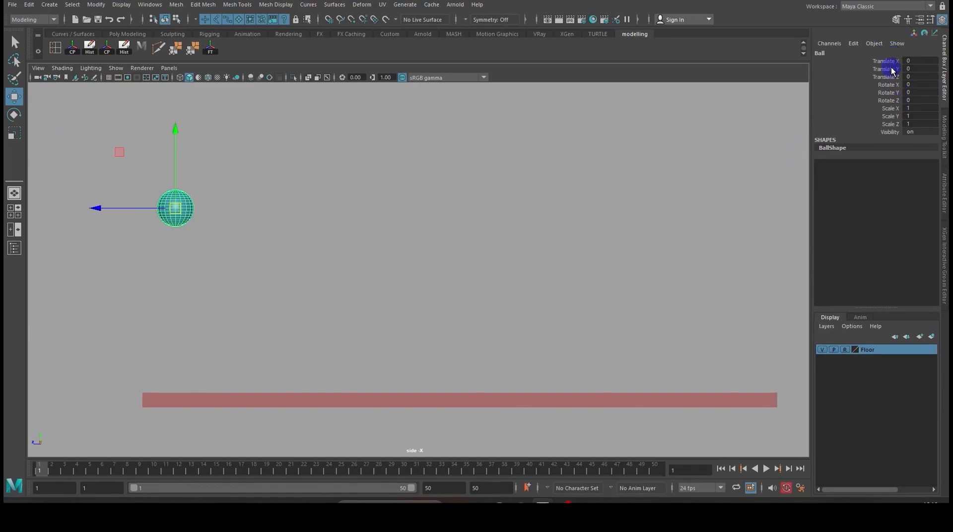
Step: Set a keyframe on all of the ball's channels at frame 1 in its raised starting position
left_click_drag(61, 470, 29, 468)
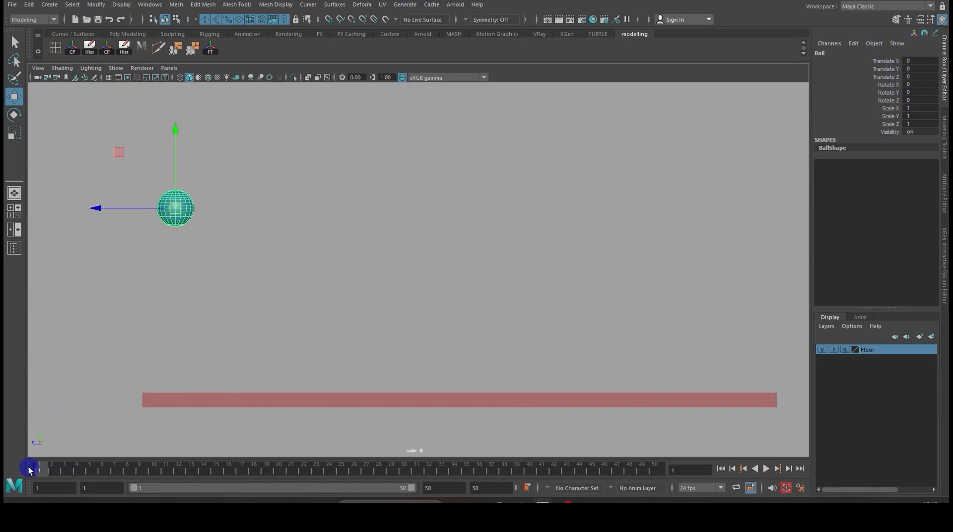
key("w")
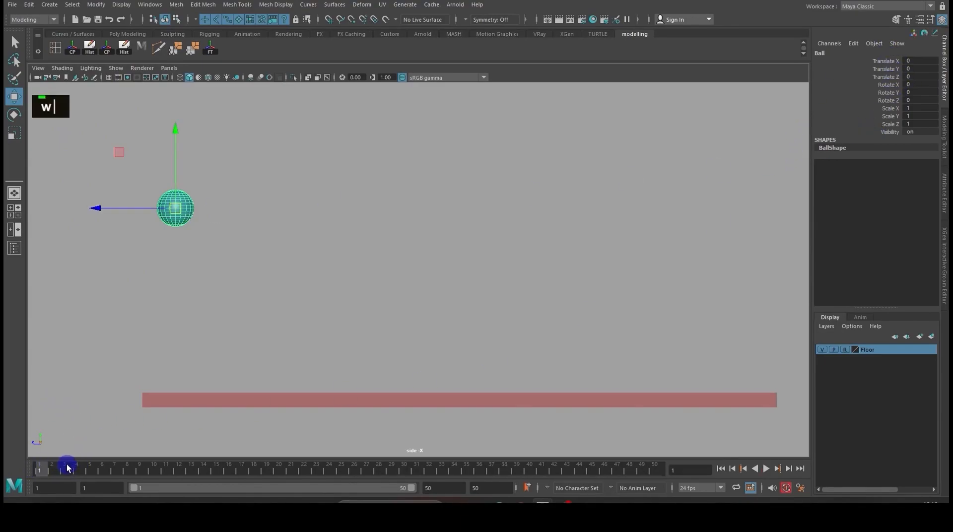
key("s")
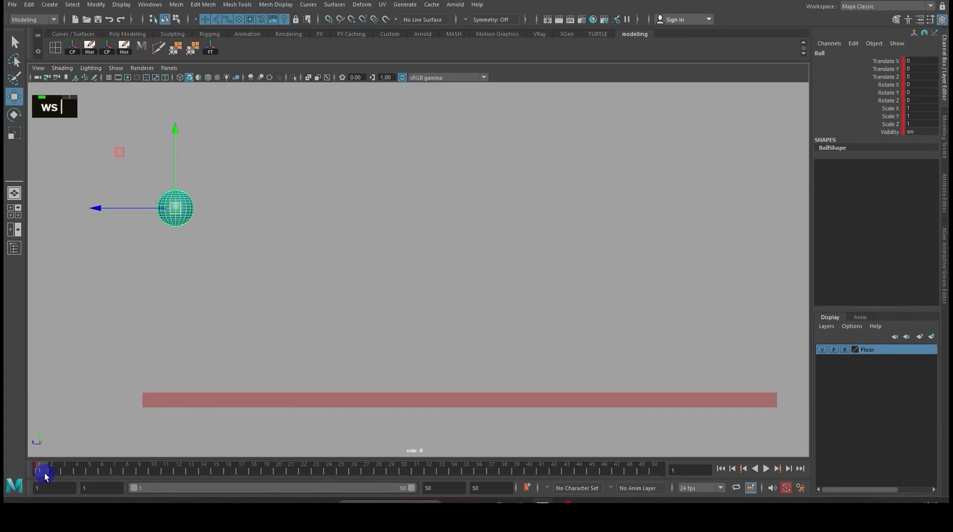
left_click(296, 325, "alt")
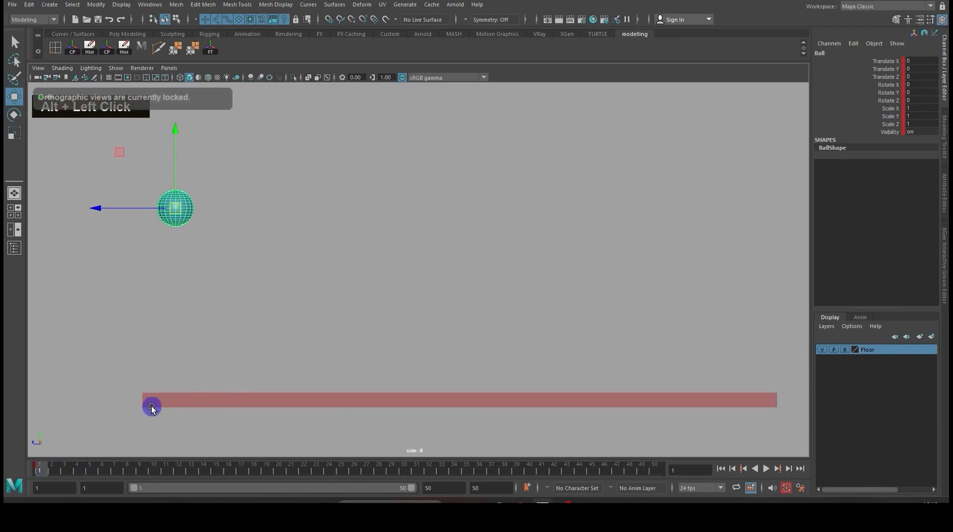
Step: Position the ball on the floor at frame 10 (Translate Y -10.979, Z -5.669) and in the air at frame 20 (Y -4.301, Z -11.794)
left_click_drag(49, 472, 154, 470)
left_click_drag(183, 213, 265, 381)
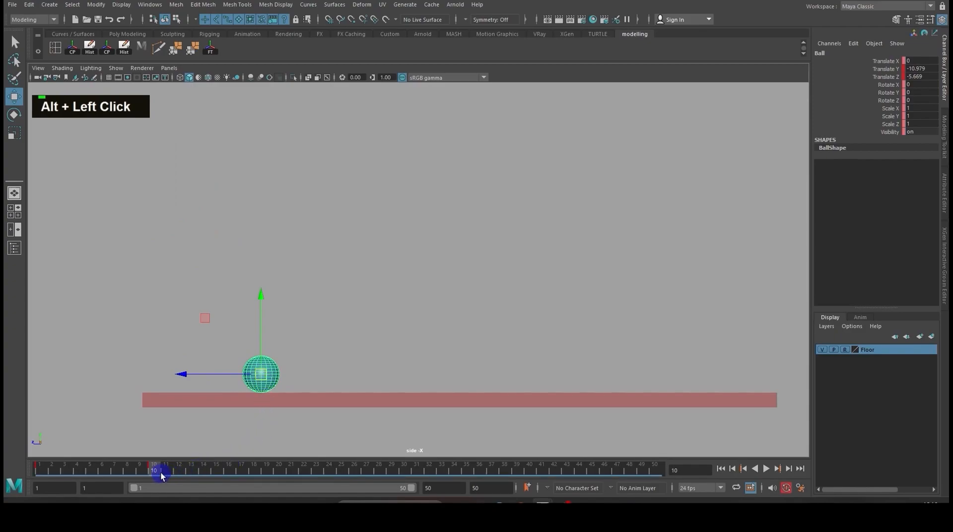
left_click_drag(162, 477, 179, 472)
left_click_drag(274, 472, 278, 471)
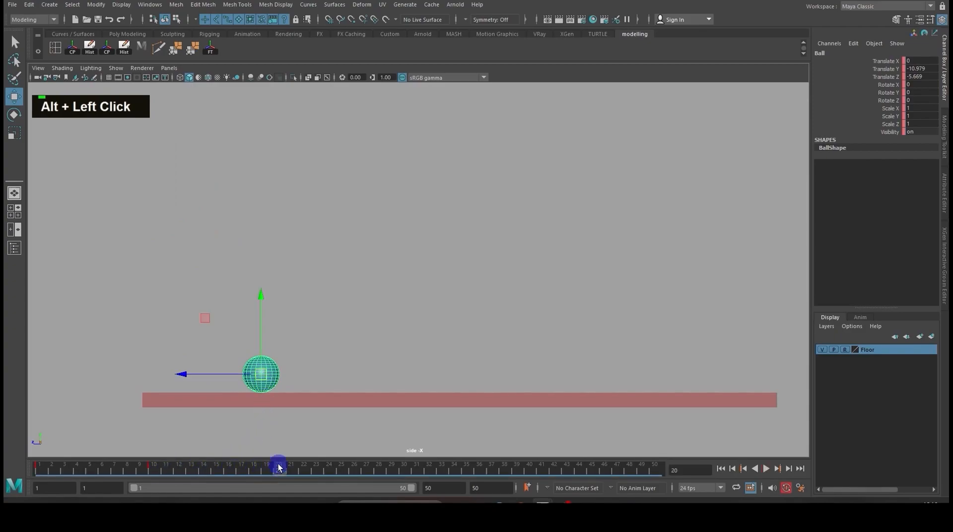
left_click_drag(261, 374, 354, 273)
Step: Move the ball down to the floor at frame 30, at Translate Y -10.979 and Z -15.117, and keyframe it
left_click_drag(282, 472, 403, 476)
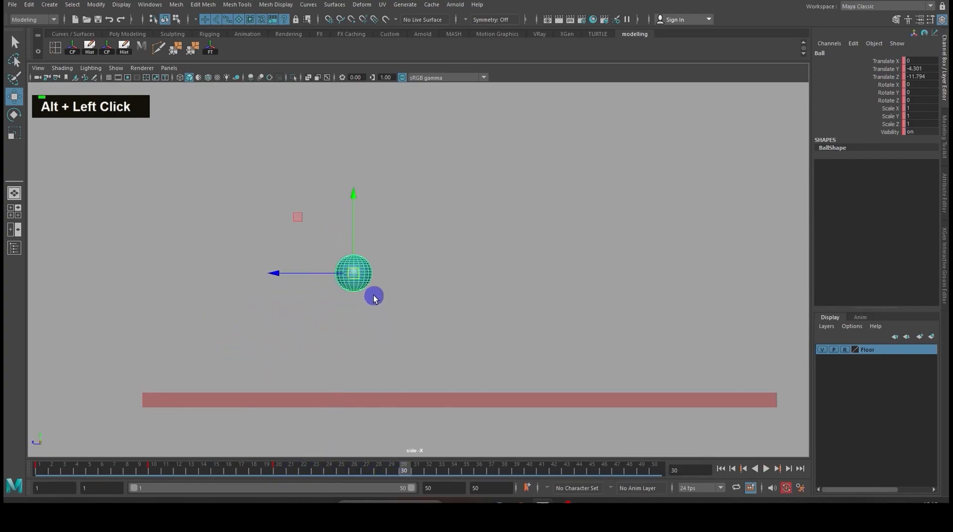
left_click_drag(359, 279, 411, 386)
key("s")
Step: Keyframe the ball in the air at frame 40 and on the floor at frame 50, at Translate Y -11.012 and Z -23.132
left_click_drag(406, 471, 530, 470)
left_click_drag(404, 373, 525, 376)
left_click(662, 471)
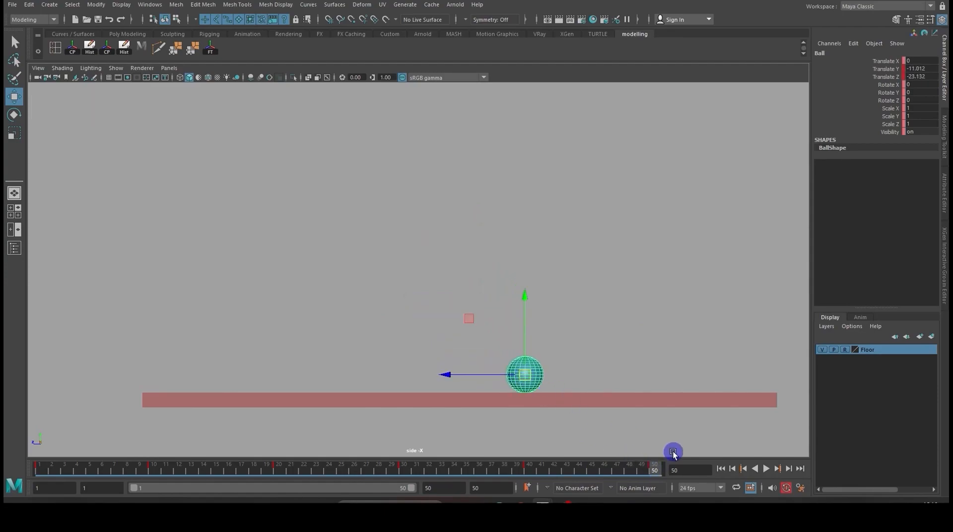
Step: Play the bounce animation from the first frame, stop it and deselect the ball
left_click(721, 469)
left_click(767, 469)
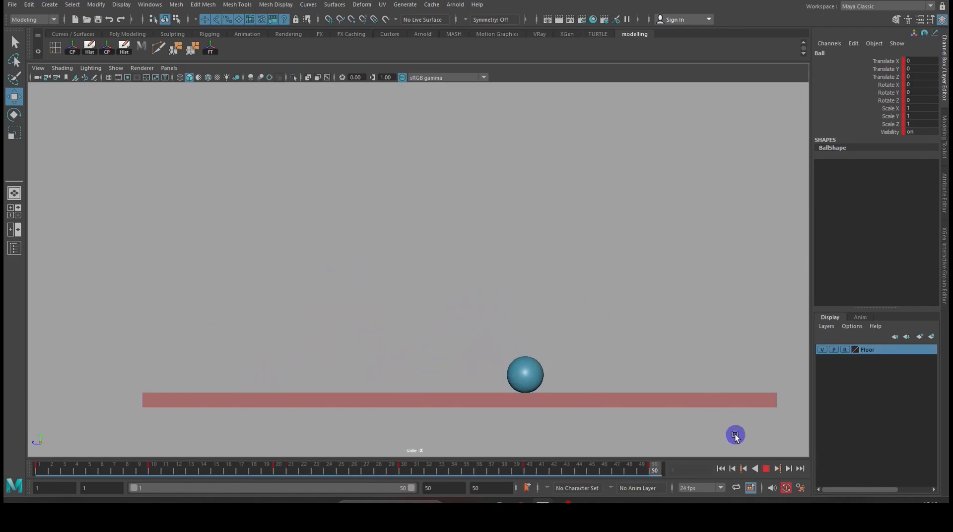
left_click(767, 469)
left_click(717, 429)
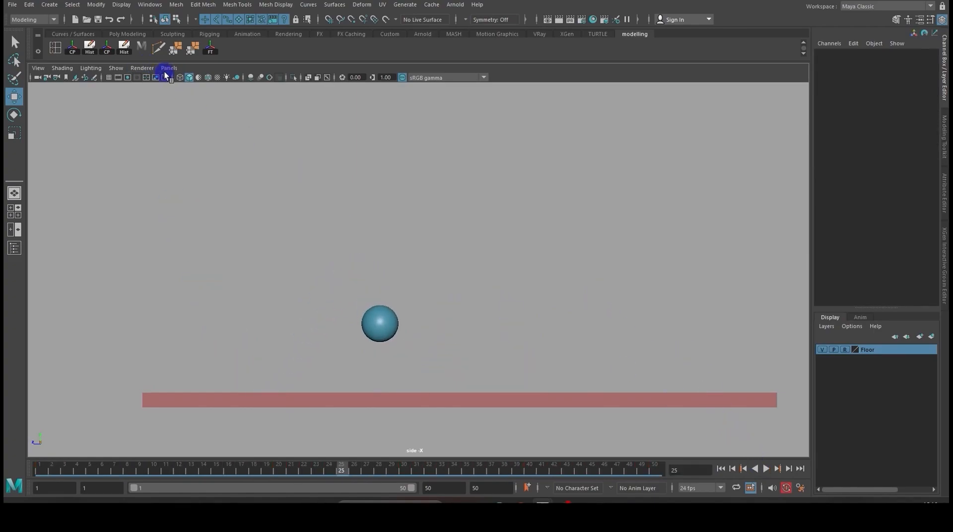
Step: Switch to the saved Persp/Graph layout and select the ball to show its animation curves
left_click(166, 69)
mouse_move(209, 149)
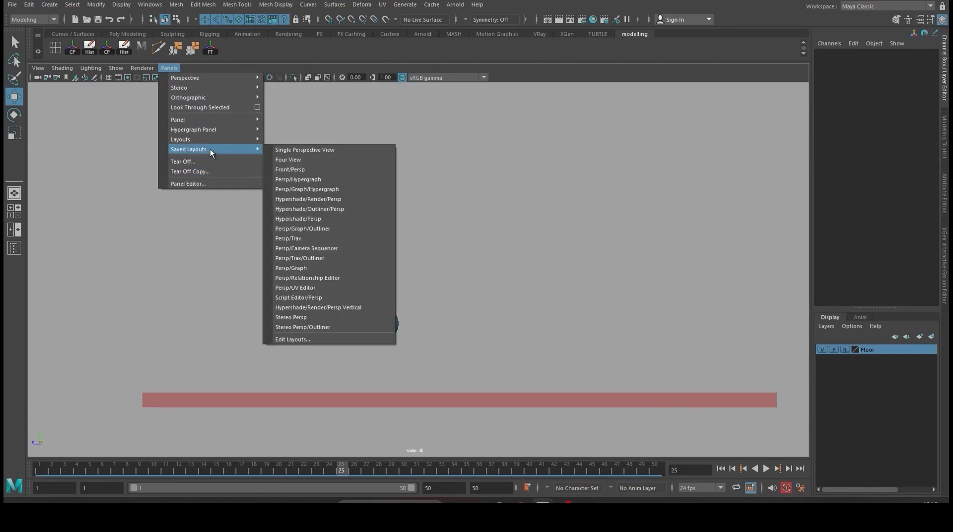
left_click(309, 267)
left_click(346, 205)
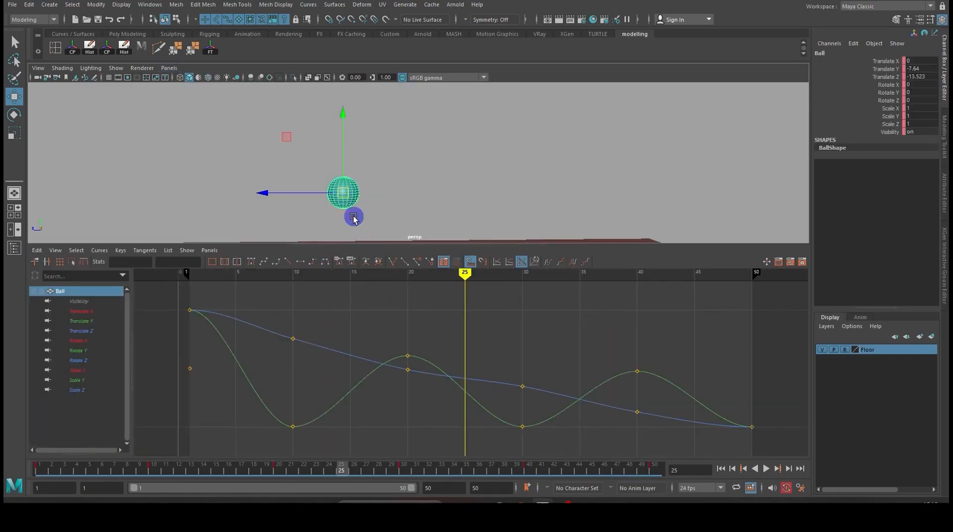
Step: On the Translate Y curve, give the floor-contact keys at frames 10, 30 and 50 linear tangents and the keys at 1, 20 and 40 auto tangents
left_click(83, 321)
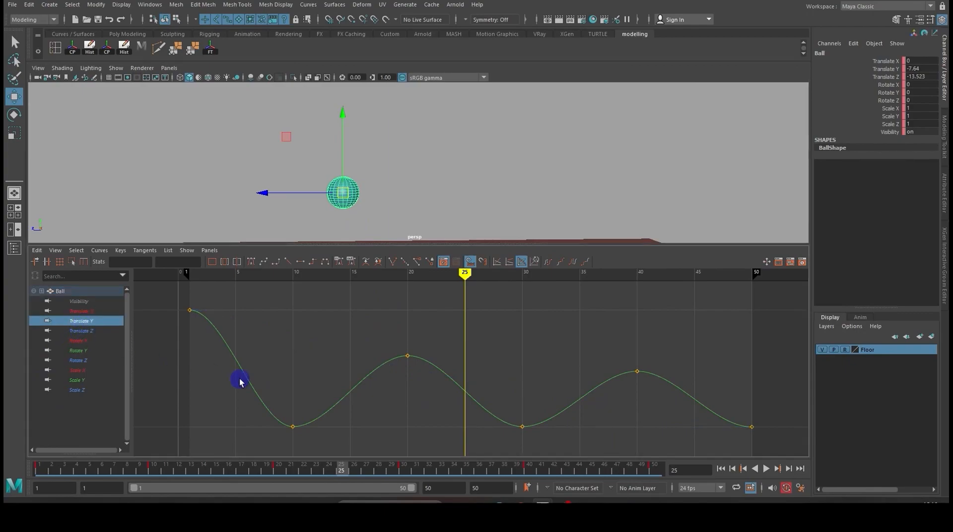
scroll(313, 385, "down", 3)
left_click_drag(333, 395, 680, 441)
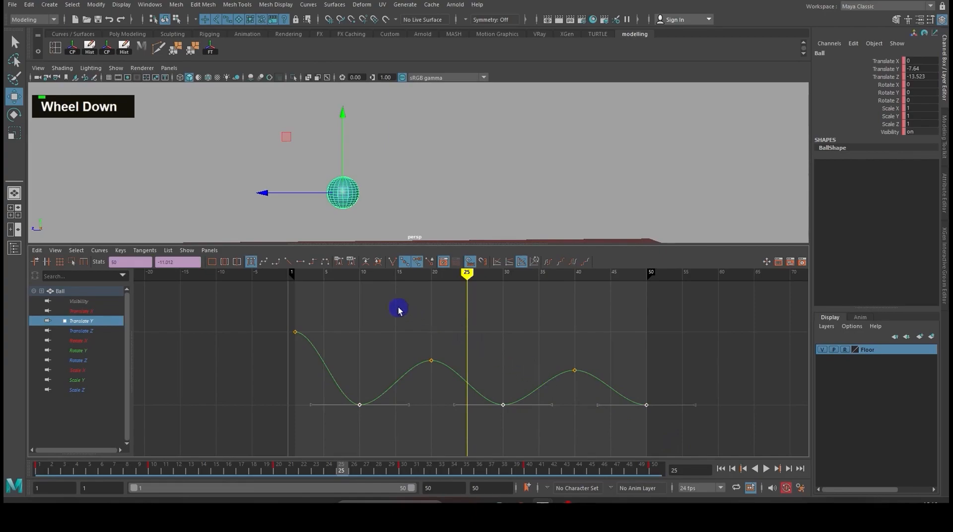
left_click(287, 263)
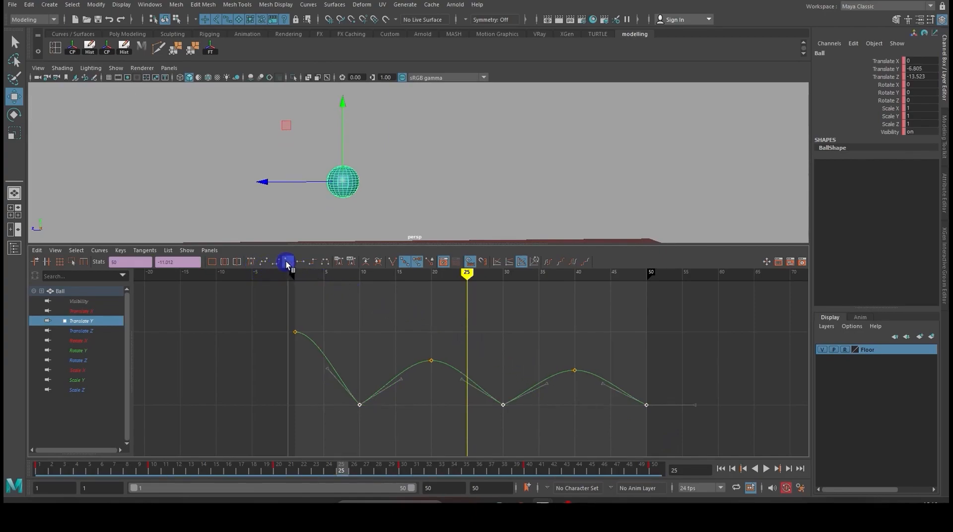
left_click_drag(265, 312, 649, 387)
left_click(251, 261)
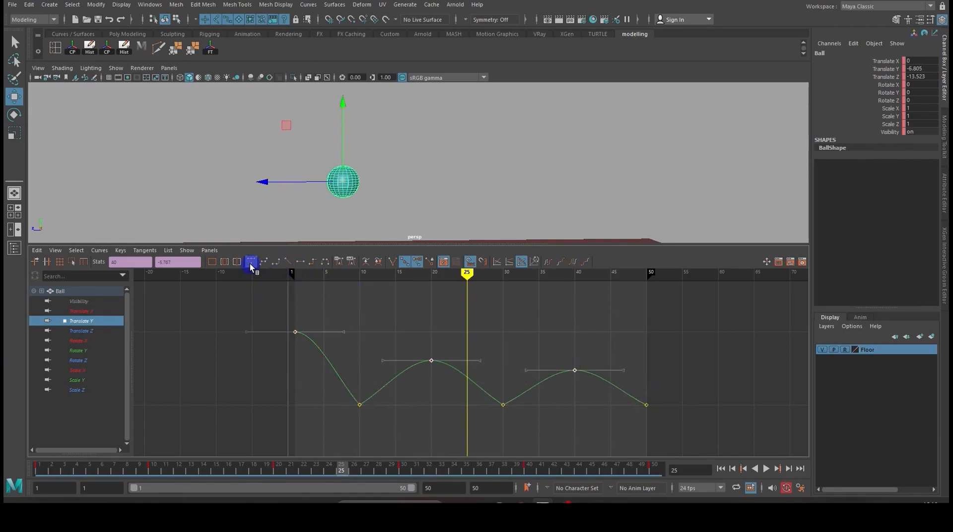
Step: Return to a maximized side view with the ball selected
left_click(425, 204)
key("space")
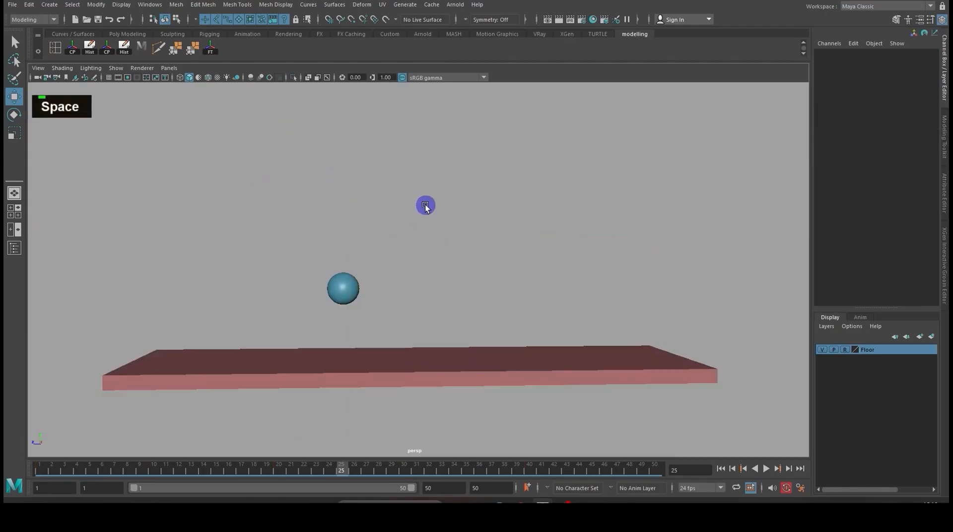
left_click(342, 289)
scroll(388, 315, "up", 2)
key("space")
left_click_drag(389, 315, 428, 318)
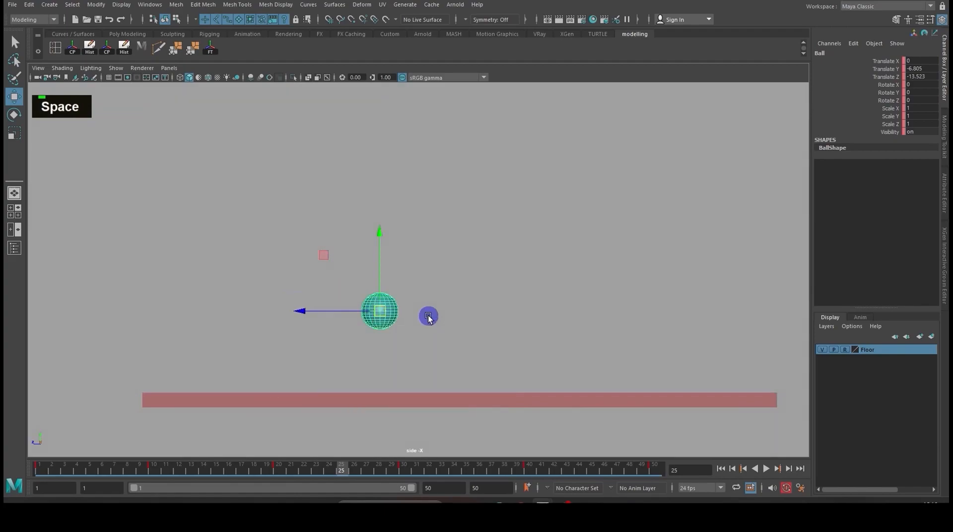
scroll(398, 350, "up", 1)
Step: Set the ball's Scale Y to 0.7 at frame 10 to squash it on impact
left_click(155, 467)
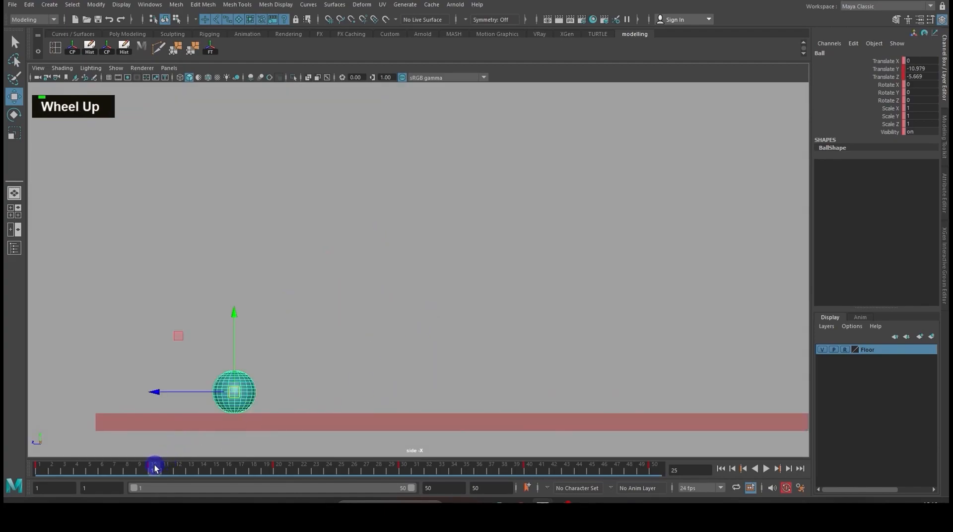
left_click(320, 357)
scroll(320, 357, "up", 2)
middle_click_drag(320, 358, 440, 289, "alt")
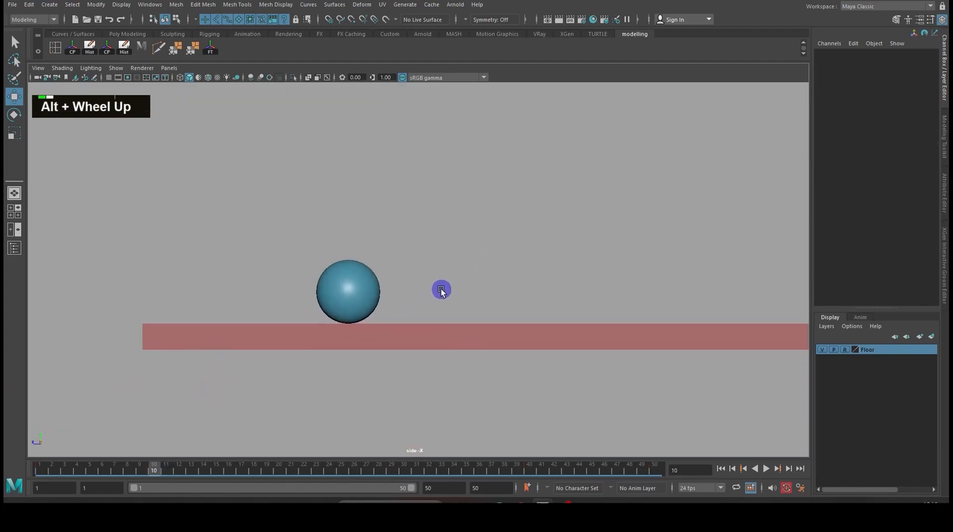
scroll(344, 289, "up", 2, "alt")
left_click(336, 289)
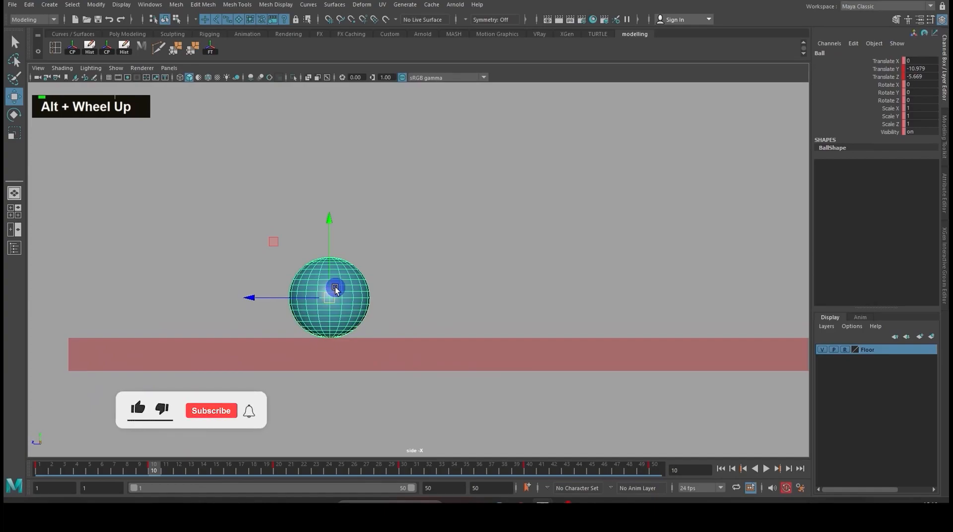
key("w")
key("e")
key("r")
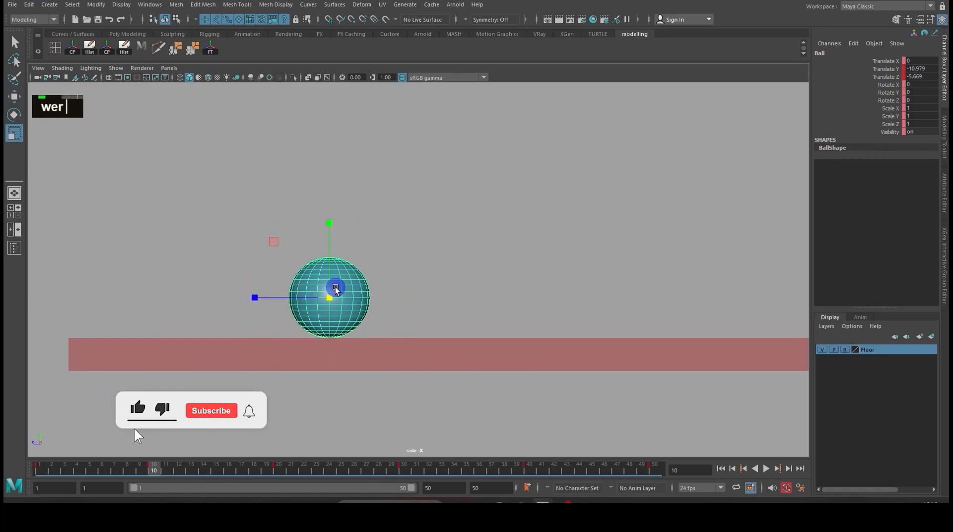
double_click(919, 115)
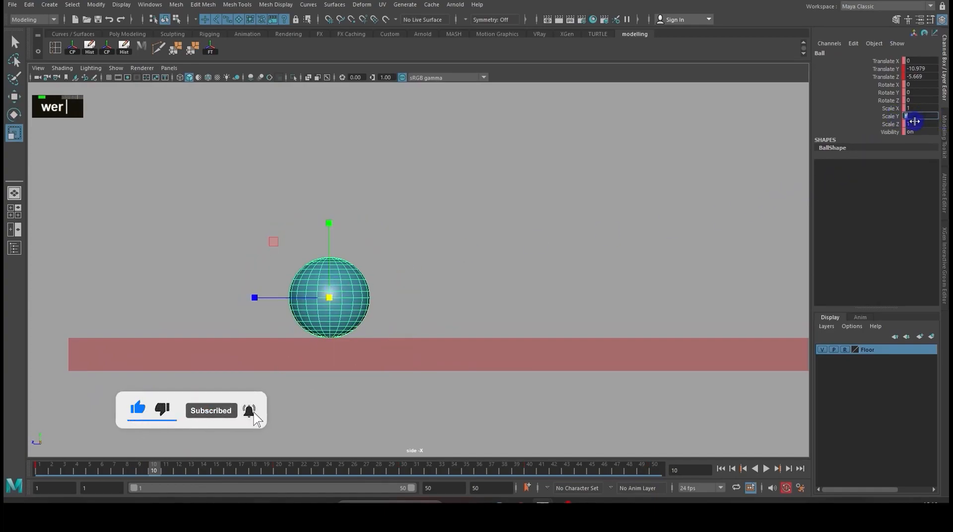
type(".7")
key("Return")
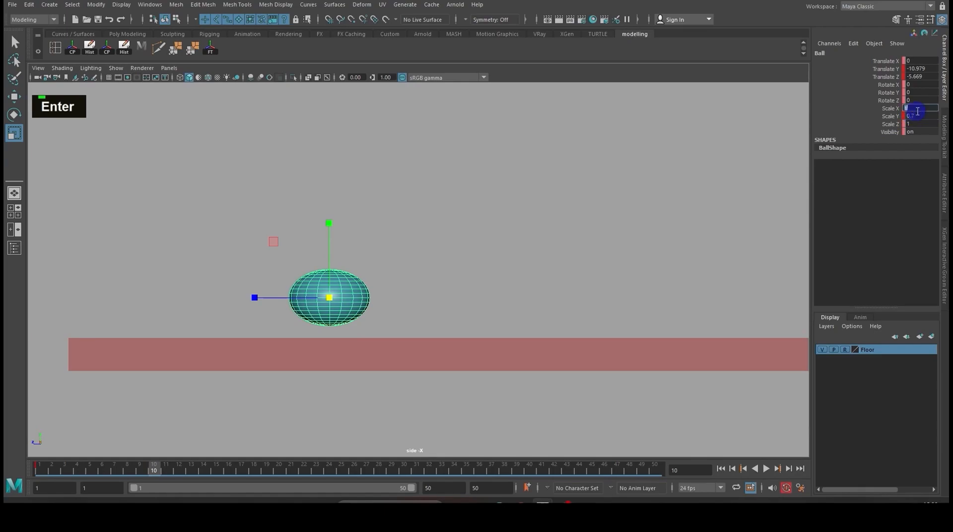
Step: Widen the squashed ball at frame 10 by setting Scale X and Scale Z to 1.3
type("1")
key("Return")
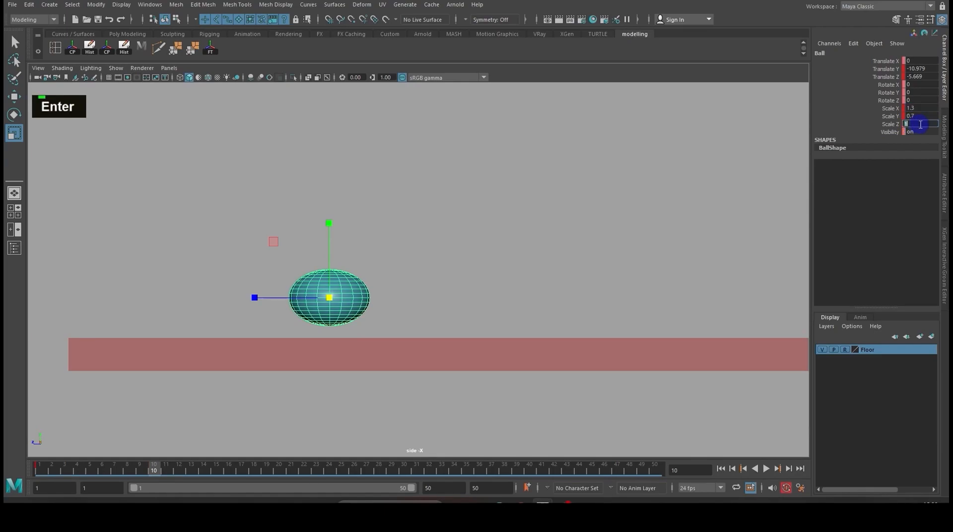
type("1")
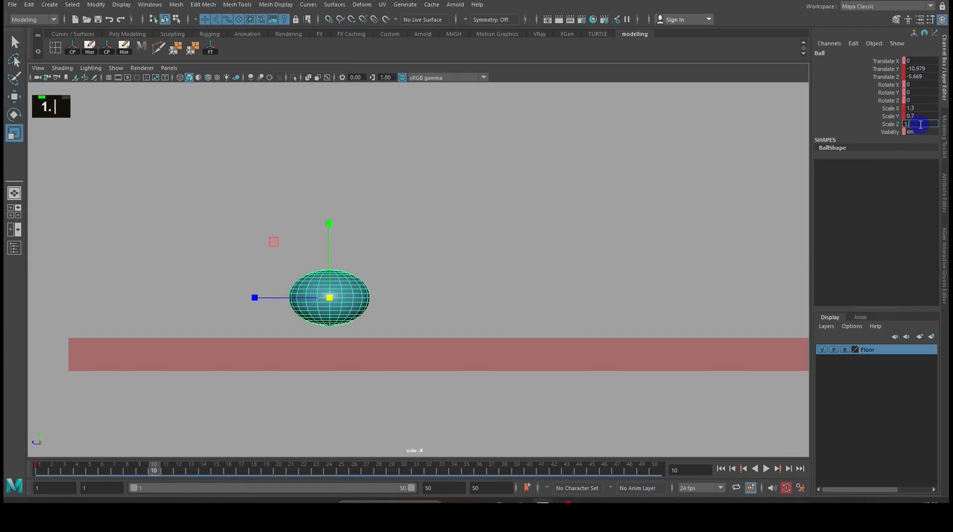
key("Return")
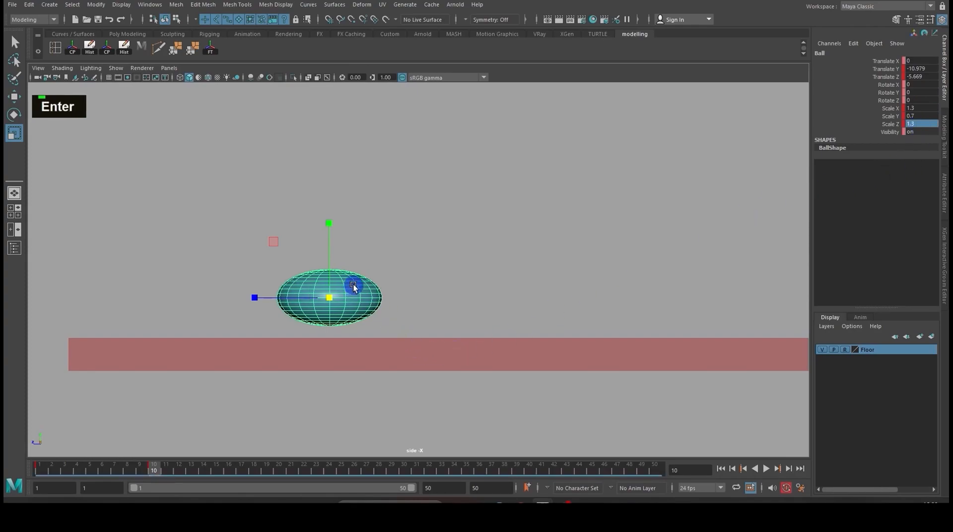
Step: Lower the squashed ball at frame 10 to rest on the floor, at Translate Y -11.335
key("w")
left_click_drag(331, 237, 328, 247)
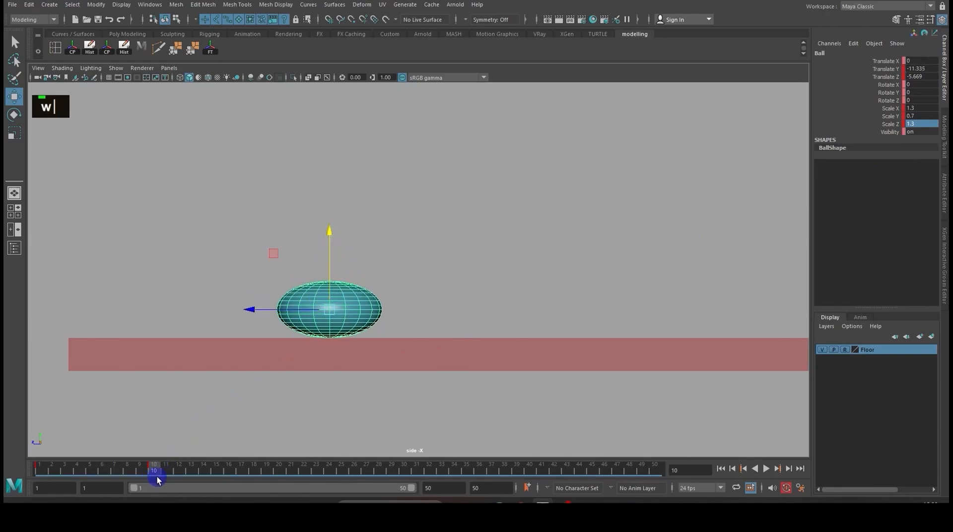
left_click(425, 276)
left_click(352, 305)
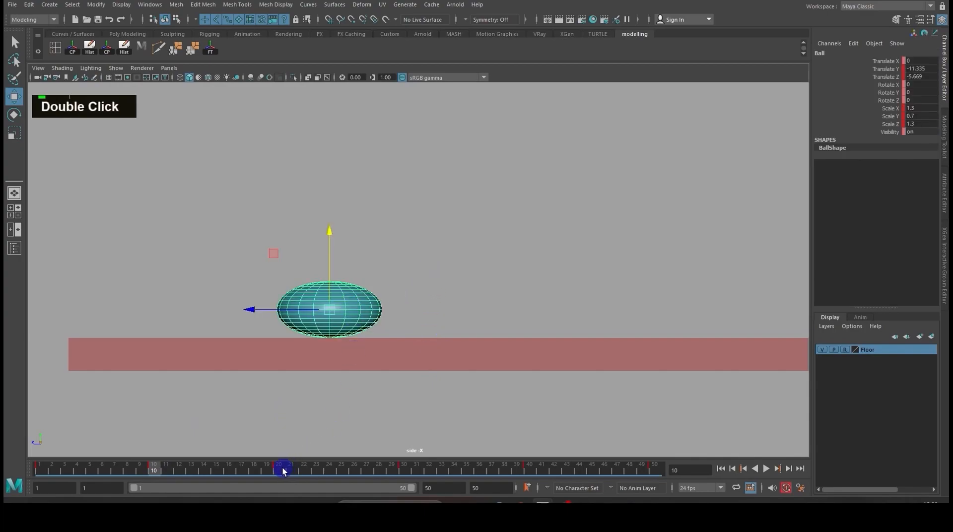
Step: Set the ball's Scale Y to 0.8 at frame 30 and lower it onto the floor, to Translate Y -11.202
left_click(282, 471)
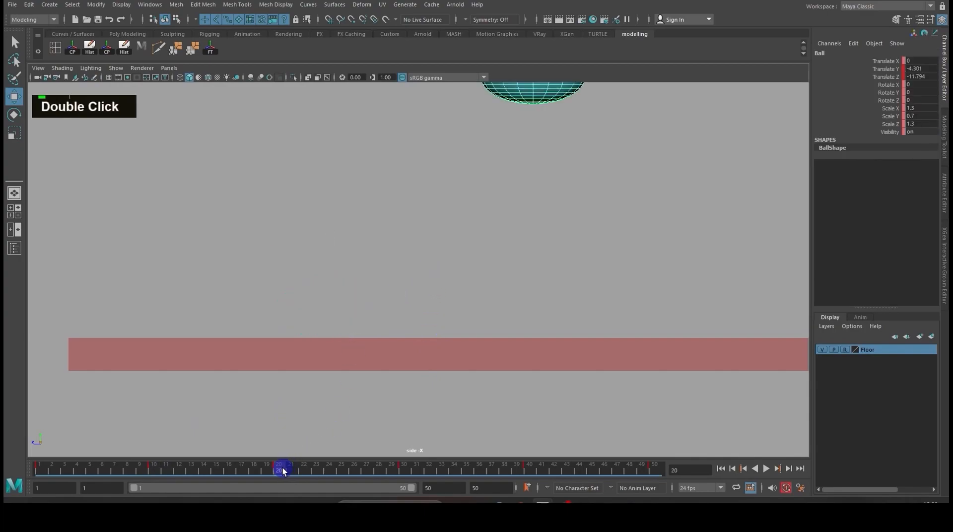
left_click(416, 469)
left_click(154, 472)
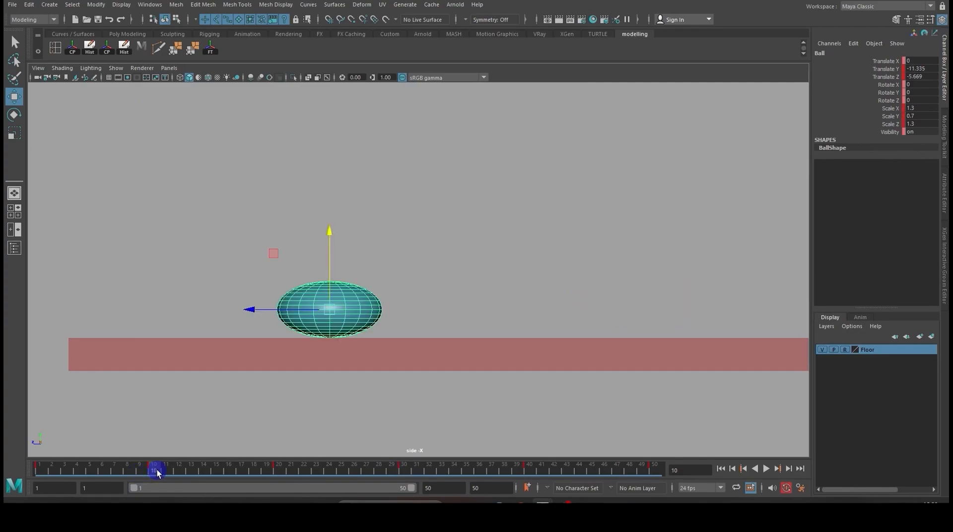
left_click(408, 470)
left_click_drag(915, 124, 916, 117)
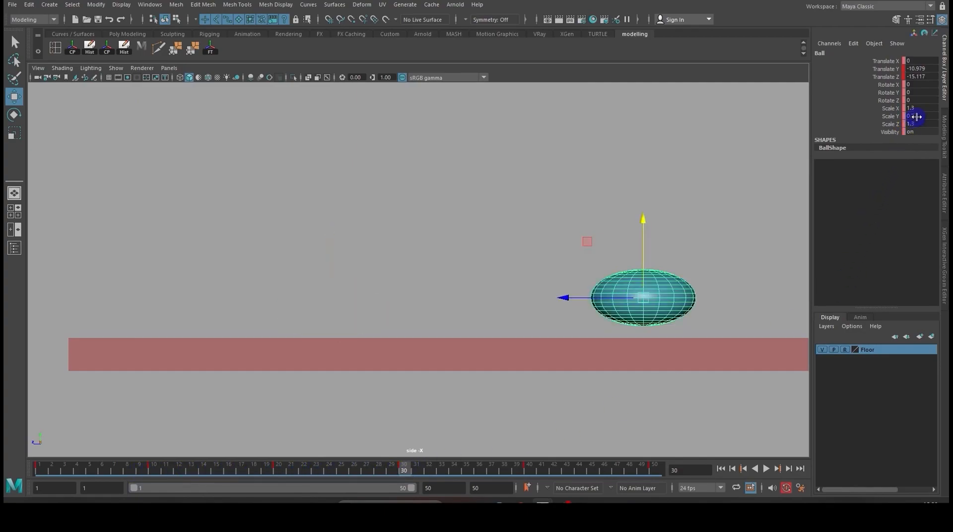
left_click(890, 126)
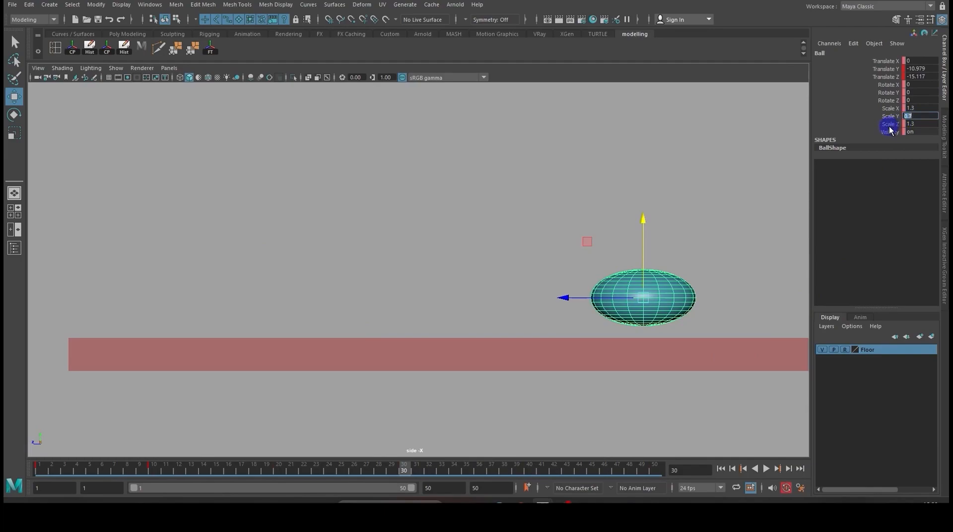
type("0")
key("Return")
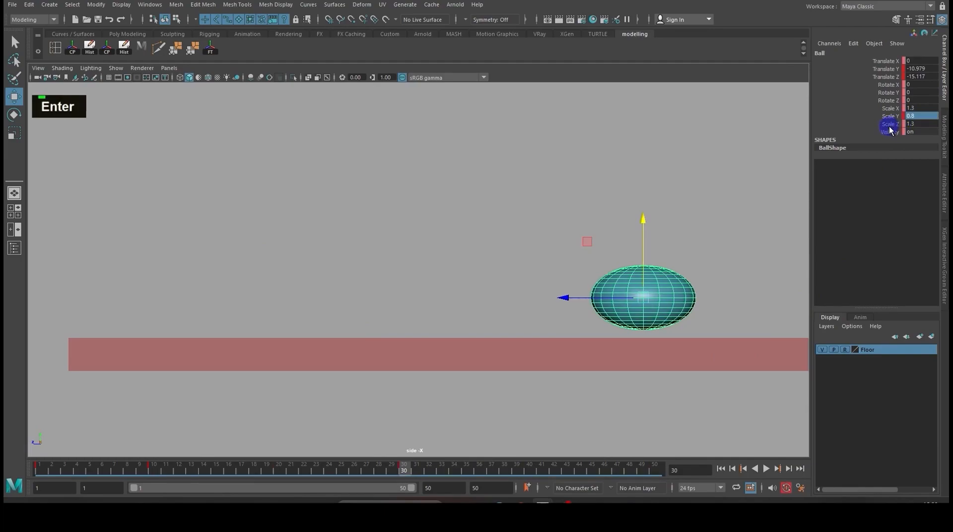
left_click_drag(642, 218, 643, 228)
Step: Set the ball's Scale X and Scale Z to 1.2 at frame 30, and compare the squash with frame 10
double_click(922, 108)
type("1")
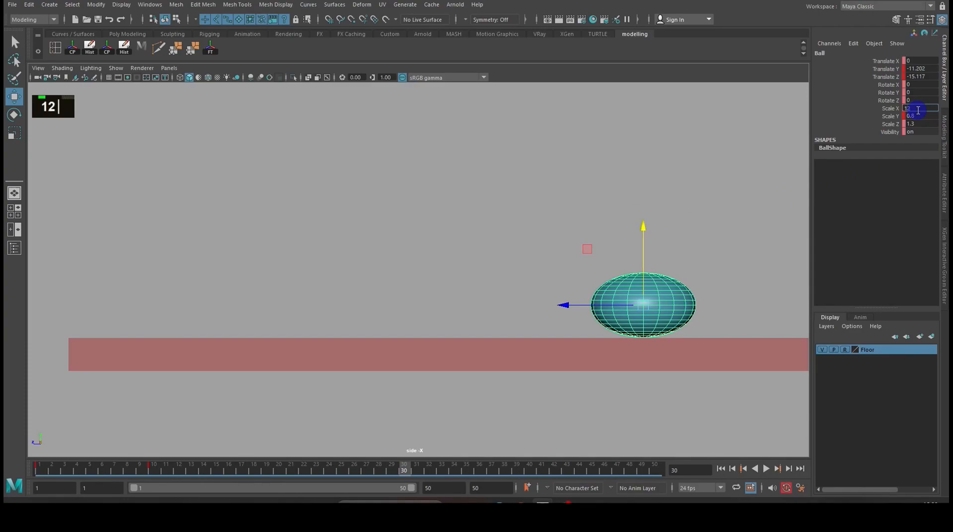
key("Return")
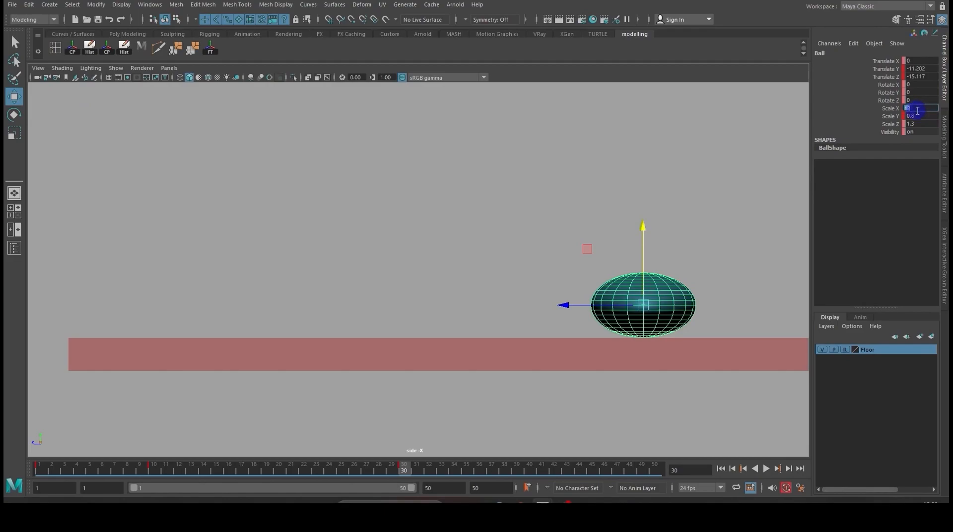
type("1")
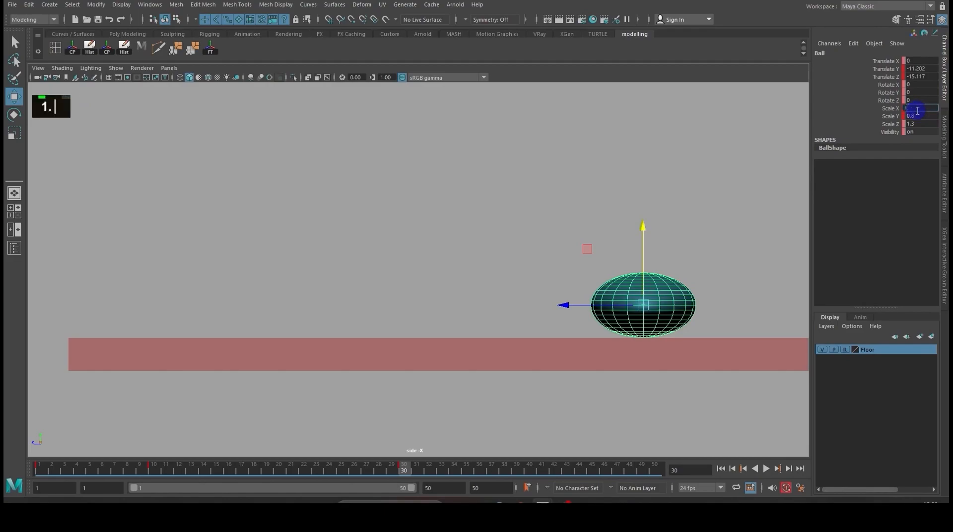
type(".2")
key("Return")
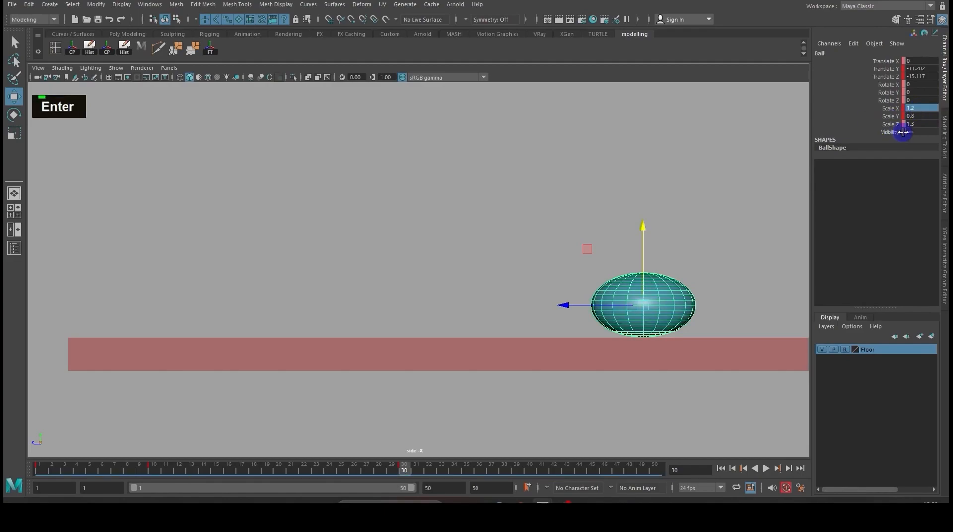
double_click(919, 125)
type("1")
key("Return")
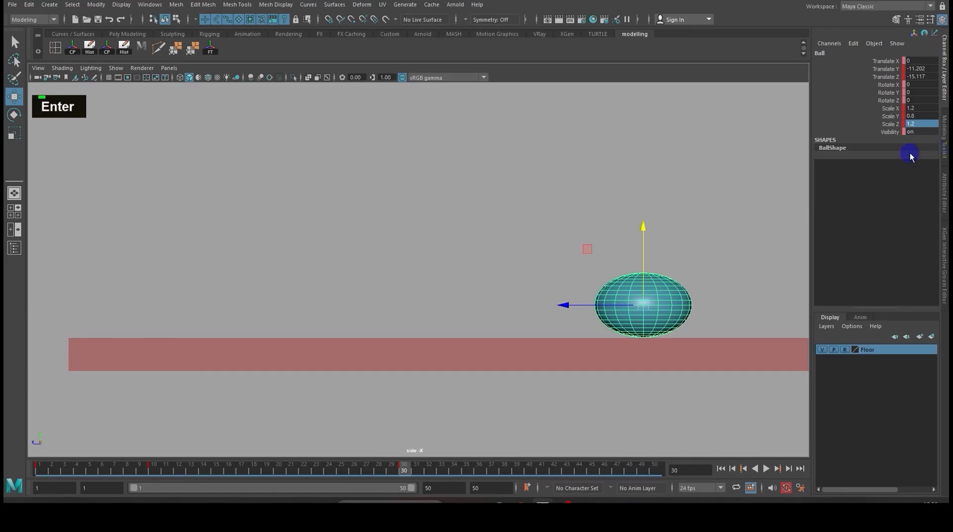
mouse_move(156, 467)
left_mouse_down()
mouse_move(60, 455)
mouse_move(153, 456)
left_mouse_up()
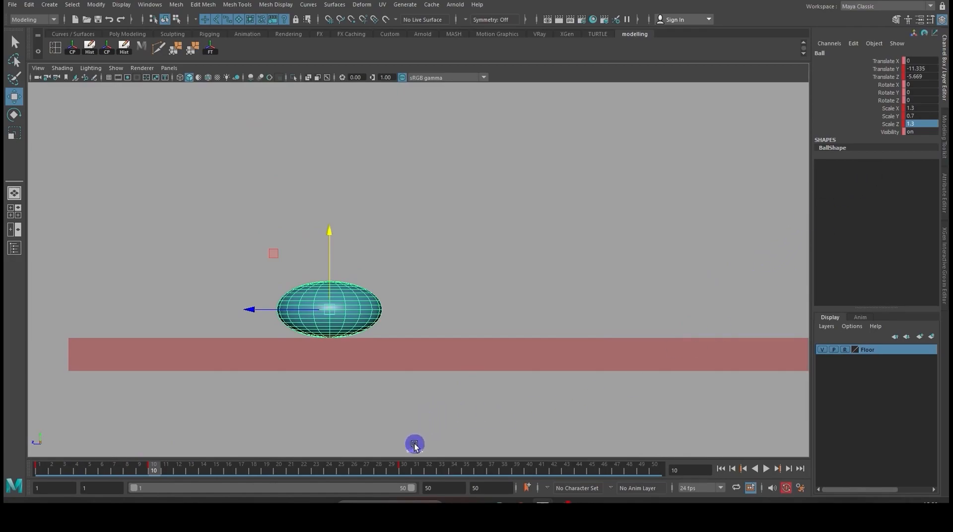
left_click(405, 468)
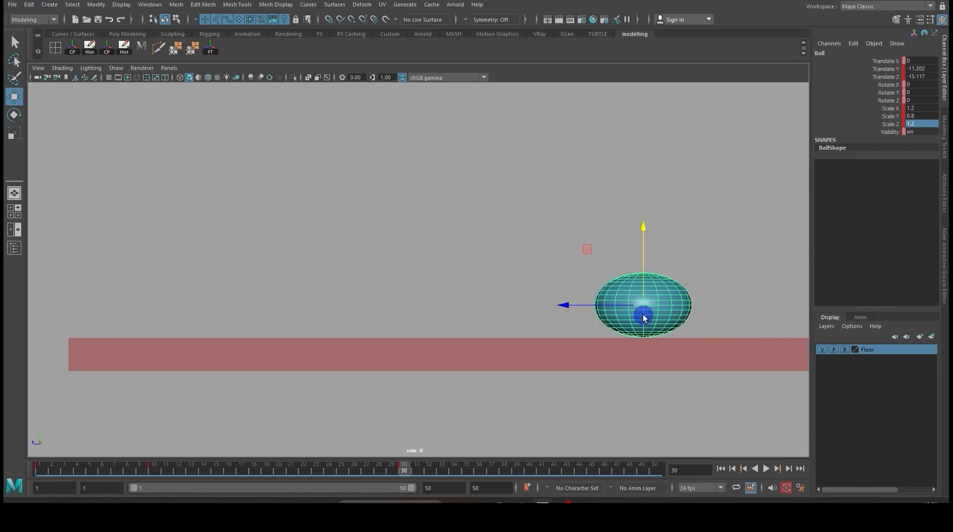
Step: At frame 50, lower the ball onto the floor to Translate Y -11.252 and set its Scale Y to 0.9
left_click_drag(397, 467, 656, 469)
scroll(578, 320, "down", 2)
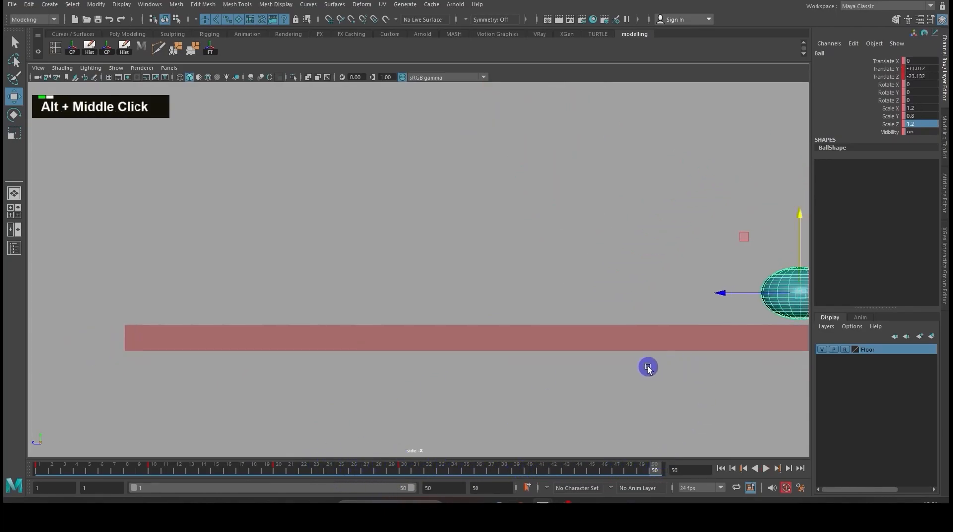
middle_click_drag(660, 366, 505, 375, "alt")
left_click_drag(621, 223, 620, 232)
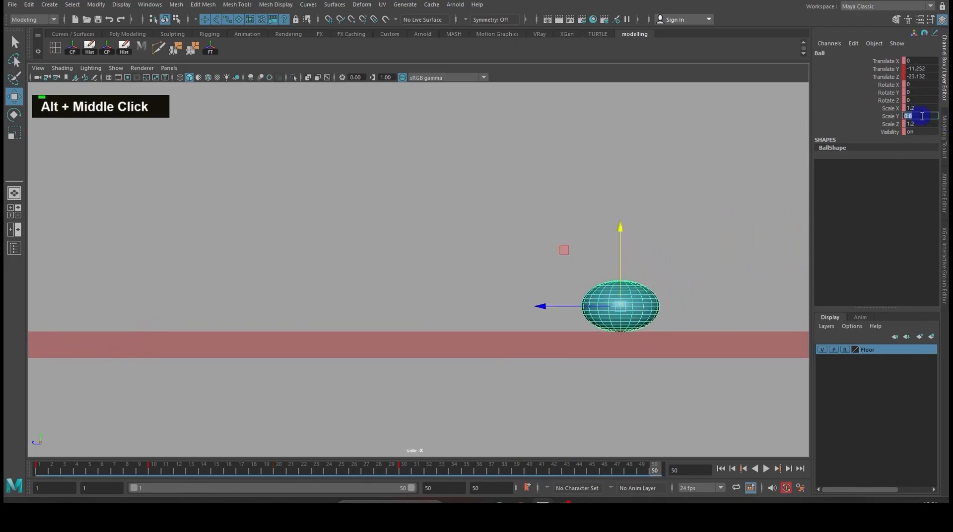
type("0")
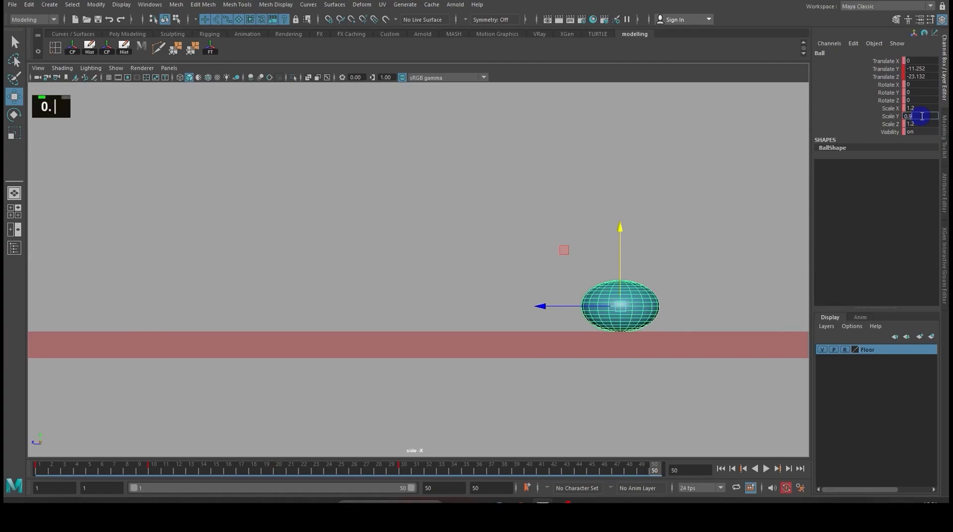
key("Return")
Step: Set the ball's Scale X and Scale Z to 1.1 at frame 50 and raise it to Translate Y -11.086
left_click(919, 109)
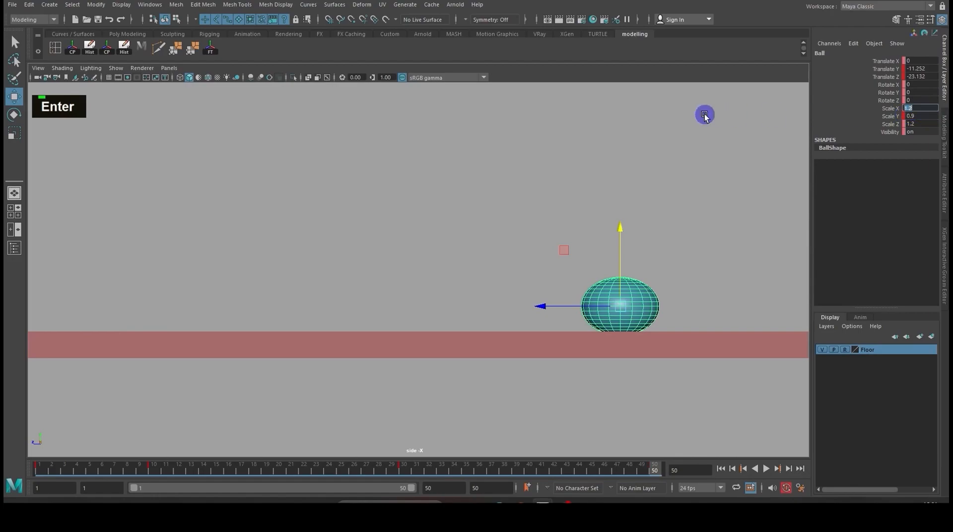
type("1")
key("Return")
double_click(919, 124)
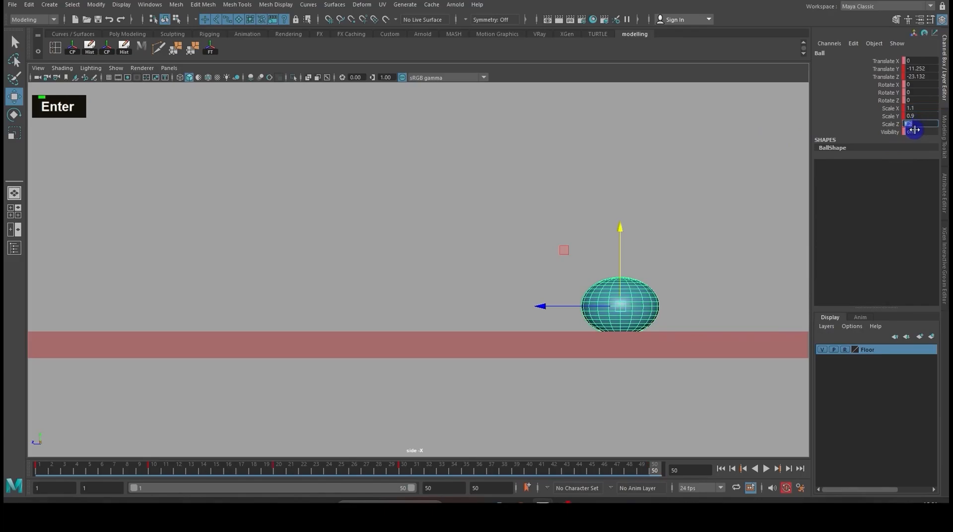
type("1")
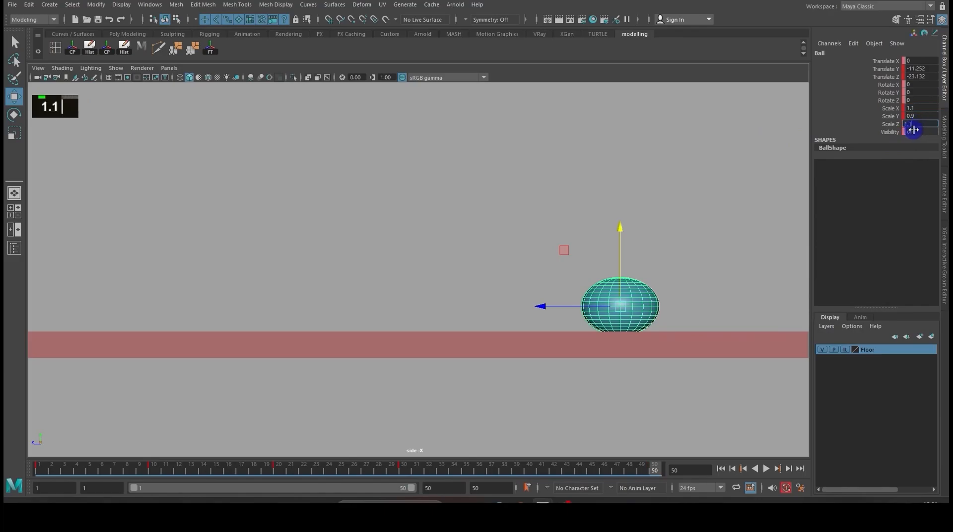
key("Return")
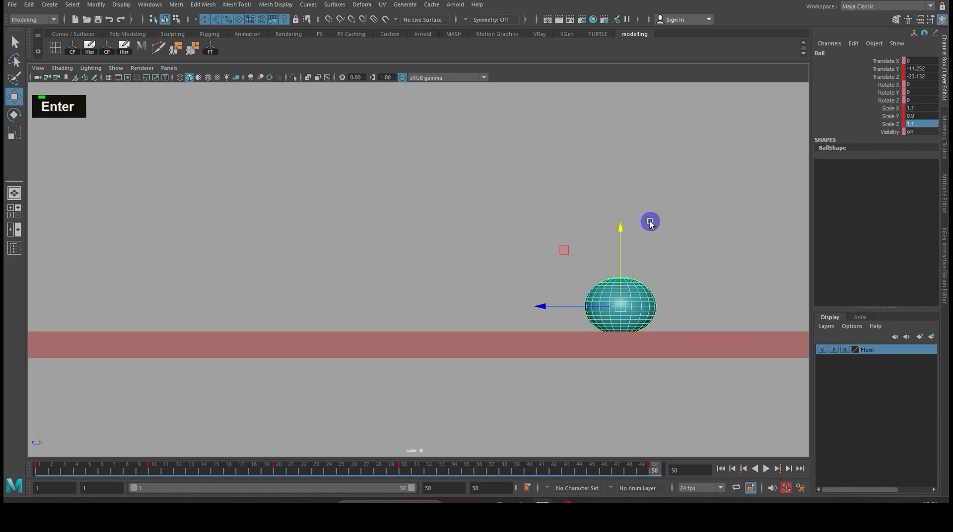
left_click_drag(622, 247, 622, 241)
Step: Extend the playback range to end at frame 60
left_click(505, 492)
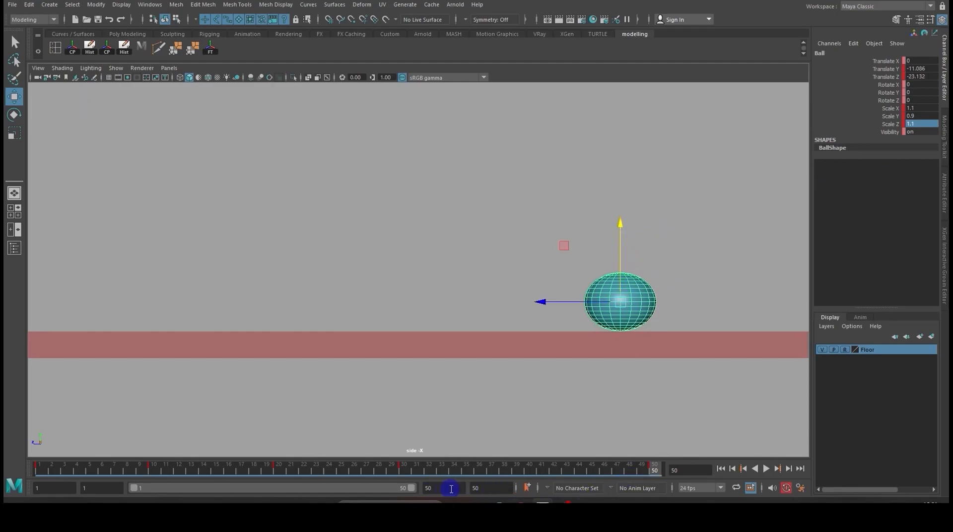
left_click_drag(454, 489, 423, 491)
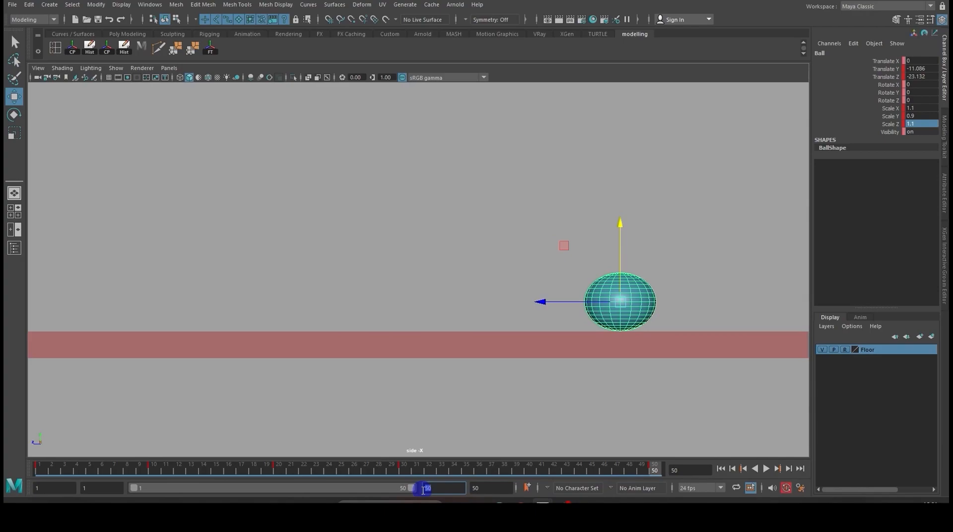
type("6")
key("Return")
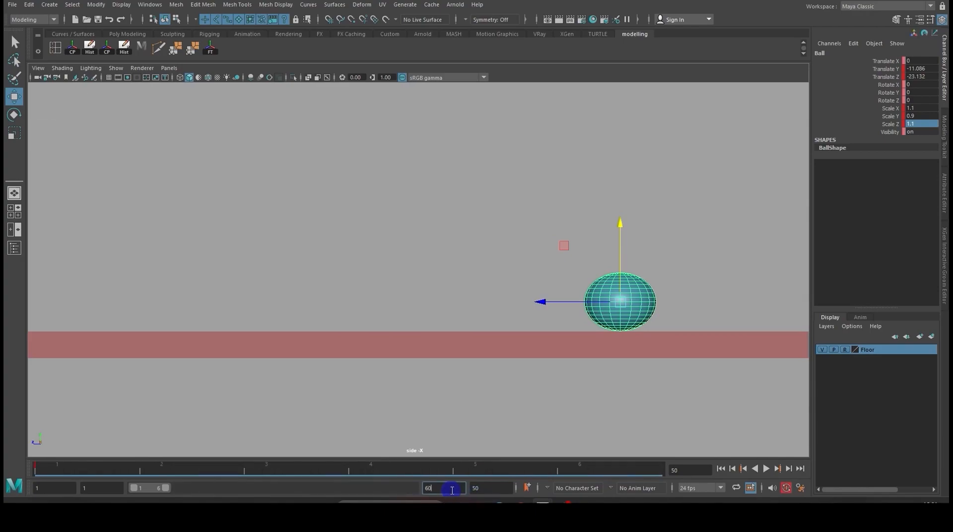
type("0")
key("Return")
Step: At frame 60, move the ball up and forward to Translate Y -9.111, Translate Z -25.106, and reset all three scales to 1
left_click_drag(561, 469, 666, 469)
left_click_drag(643, 328, 674, 248)
left_click(906, 147)
left_click_drag(919, 108, 922, 120)
type("1")
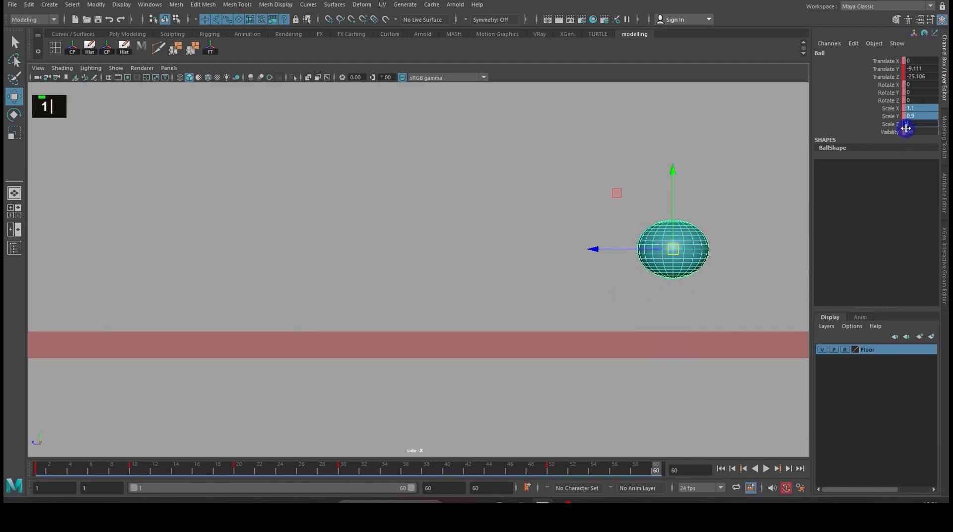
key("Return")
Step: Play the bounce animation from the first frame to check the squash on each impact
left_click(412, 283)
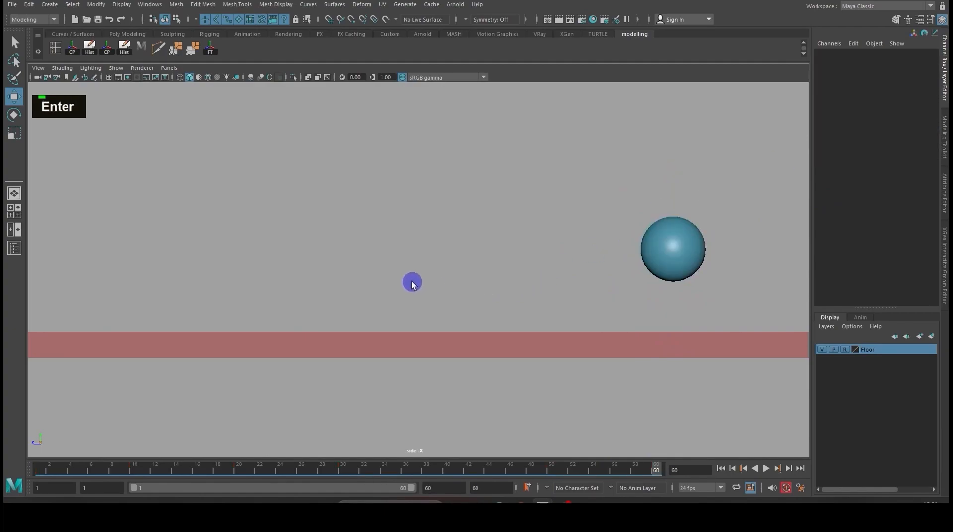
scroll(412, 283, "down", 2)
scroll(414, 281, "down", 4, "alt")
middle_click_drag(427, 288, 434, 308, "alt")
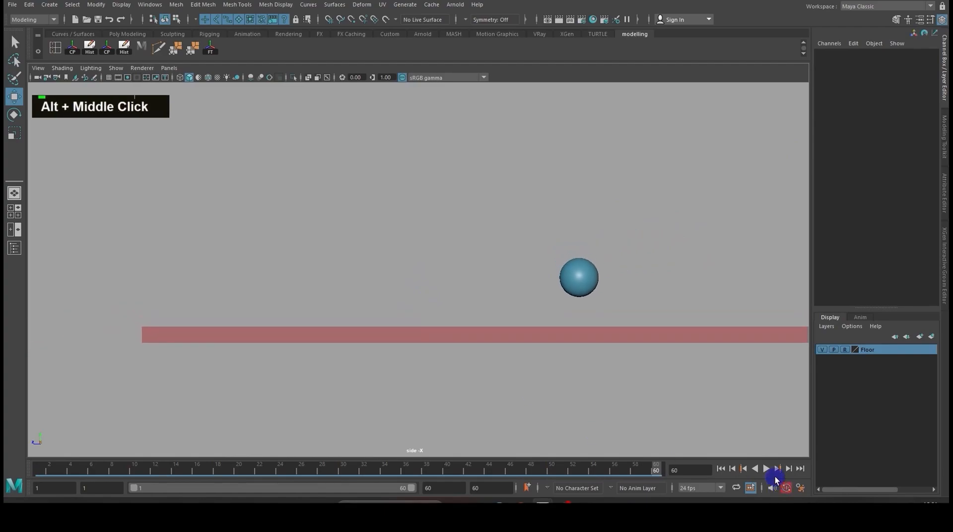
left_click(721, 469)
left_click(767, 469)
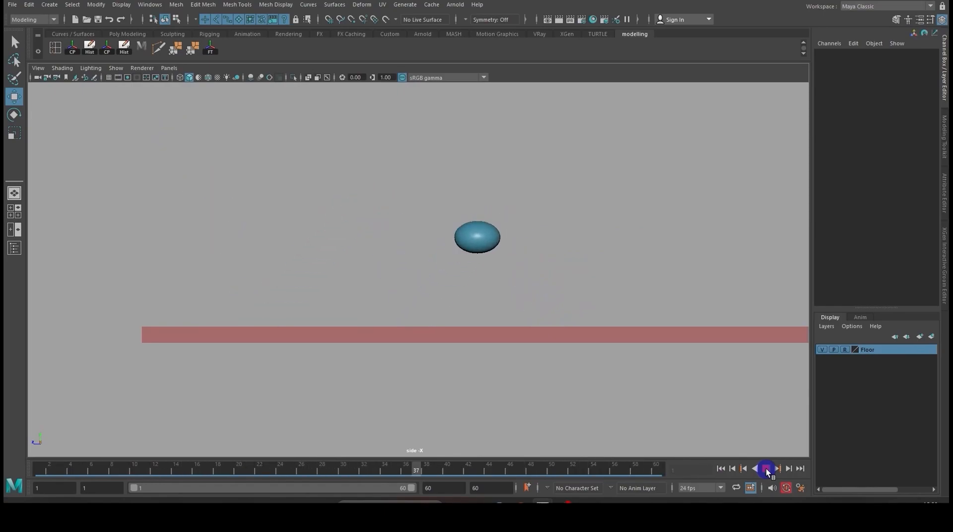
left_click(766, 468)
Step: Narrow the ball at frame 9, just before the first impact, by setting Scale X and Scale Z to 0.7
left_click(562, 298)
left_click_drag(159, 467, 127, 475)
scroll(305, 394, "up", 2)
middle_click_drag(286, 391, 365, 402, "alt")
left_click_drag(125, 472, 129, 471)
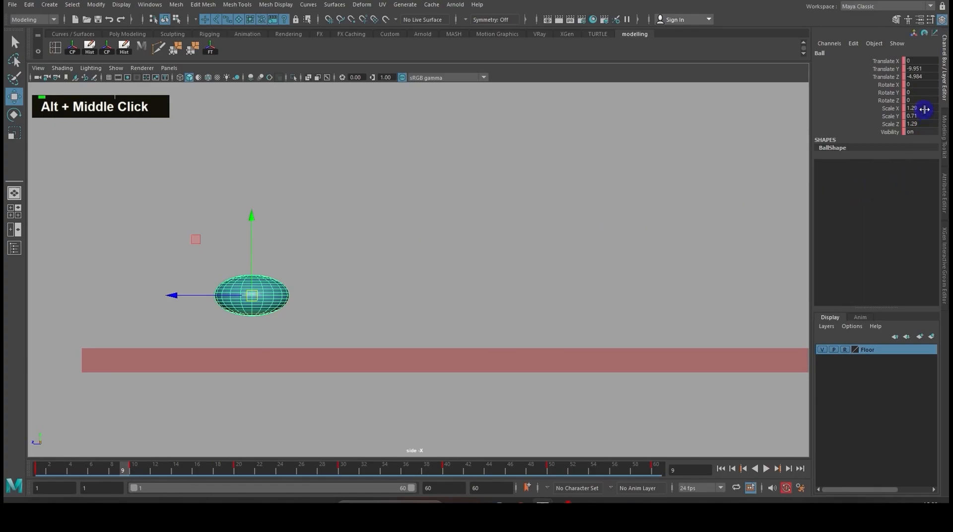
type("0")
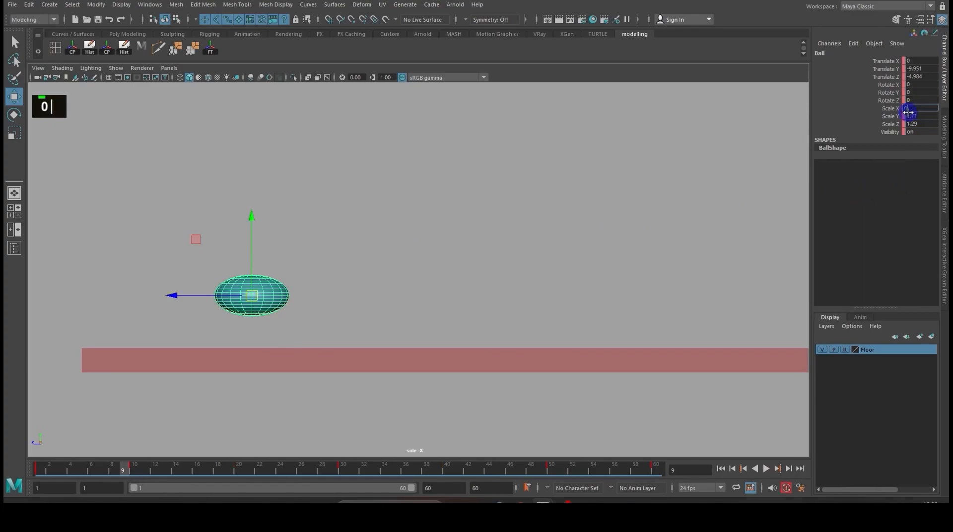
type(".7")
key("Return")
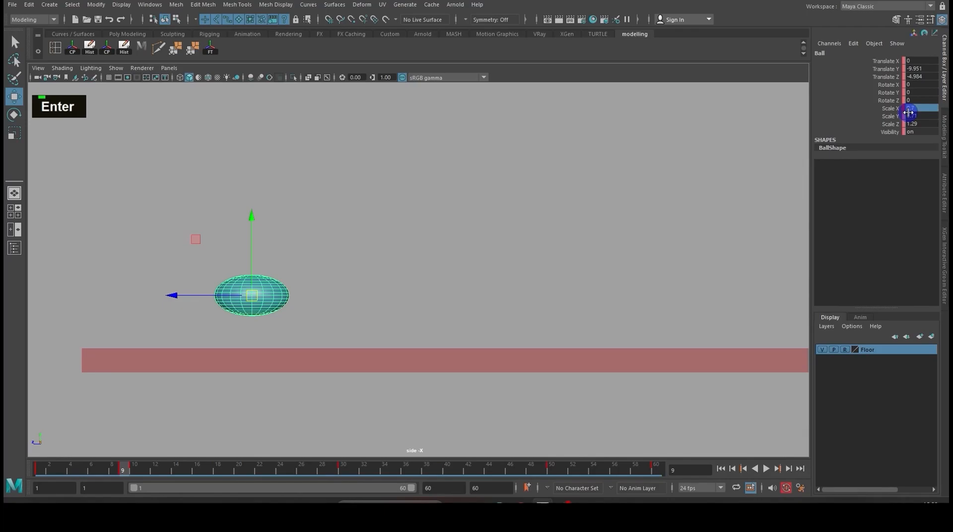
double_click(916, 125)
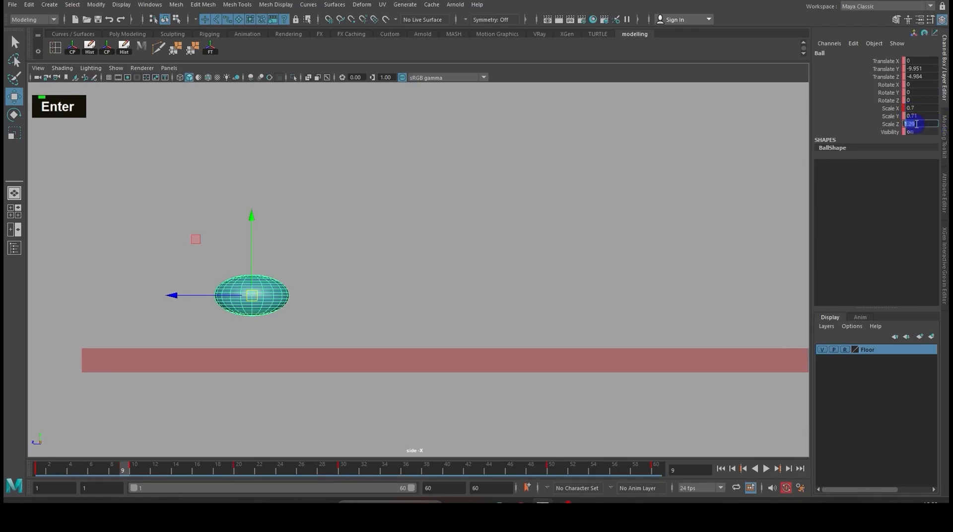
type("0.7")
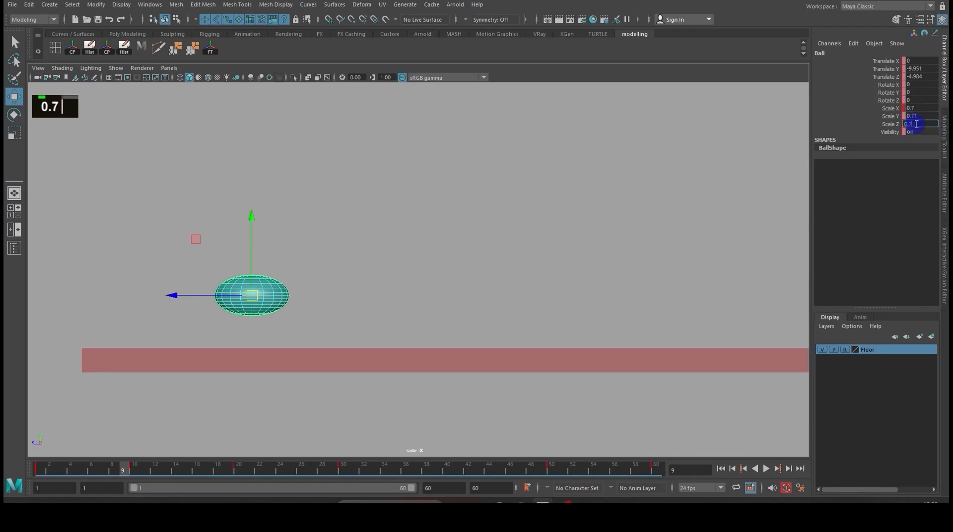
key("Return")
Step: Stretch the ball at frame 9 with Scale Y 1.3 and tilt it to about 9.8 in Rotate X
double_click(923, 117)
type("1")
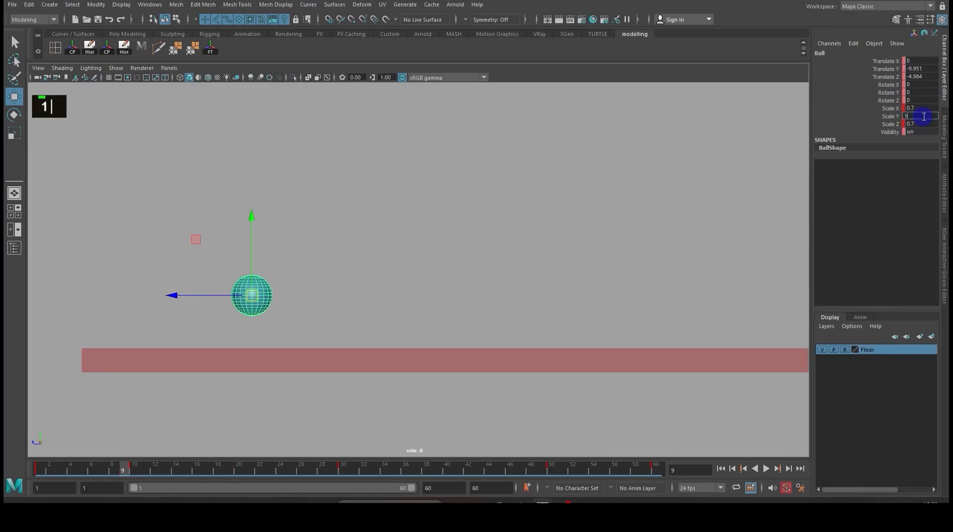
type(".3")
key("Return")
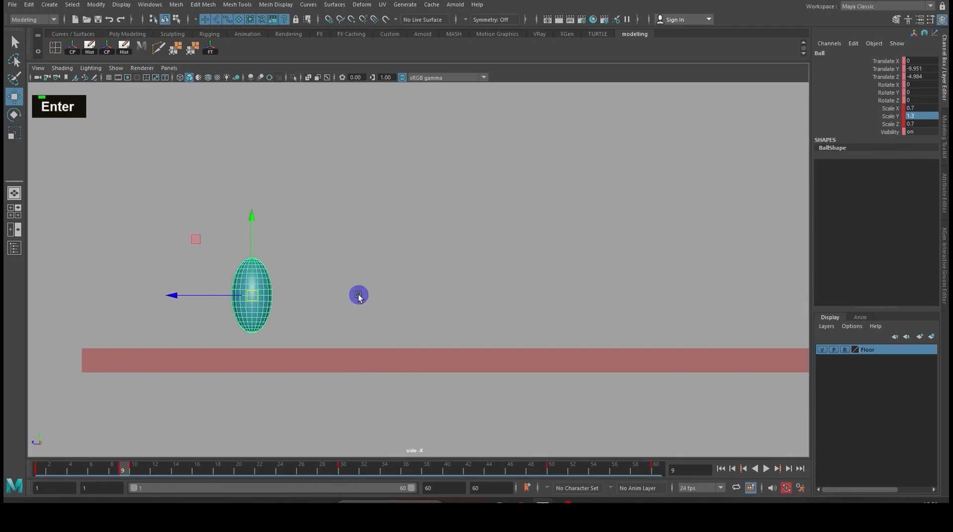
key("w")
key("e")
left_click_drag(296, 245, 281, 237)
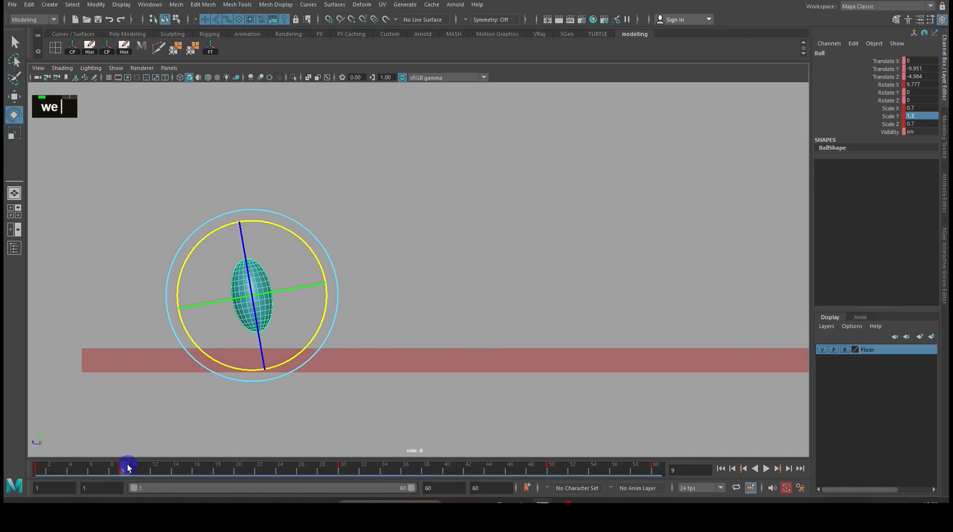
Step: Level the squashed ball at frame 10 by rotating it to Rotate X 0.635, and nudge it slightly along Z
left_click_drag(129, 467, 133, 468)
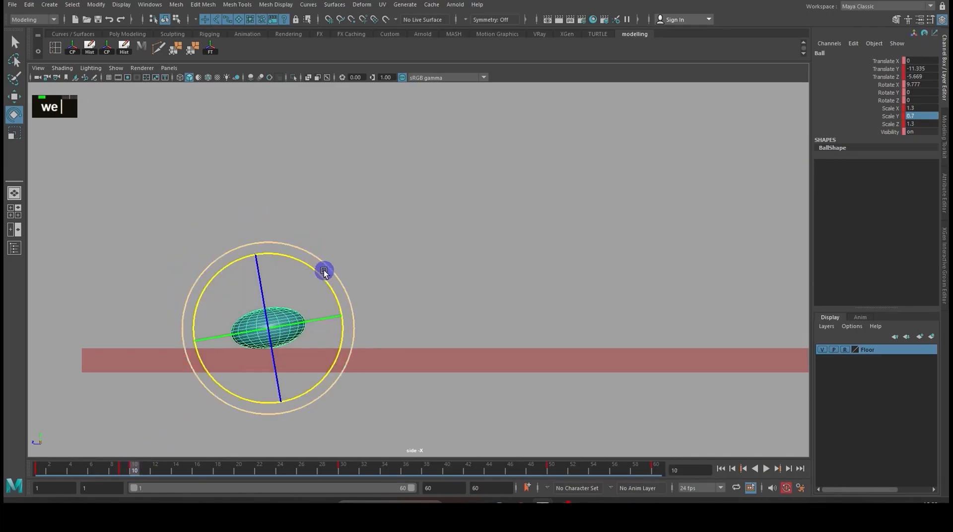
left_click_drag(308, 268, 317, 278)
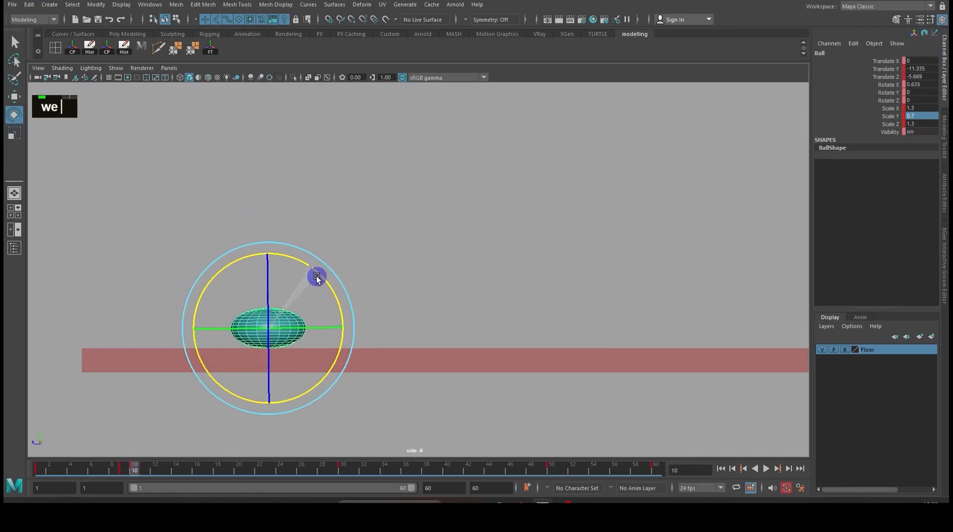
left_click(403, 262)
left_click(278, 332)
mouse_move(136, 470)
left_mouse_down()
mouse_move(118, 469)
mouse_move(134, 467)
left_mouse_up()
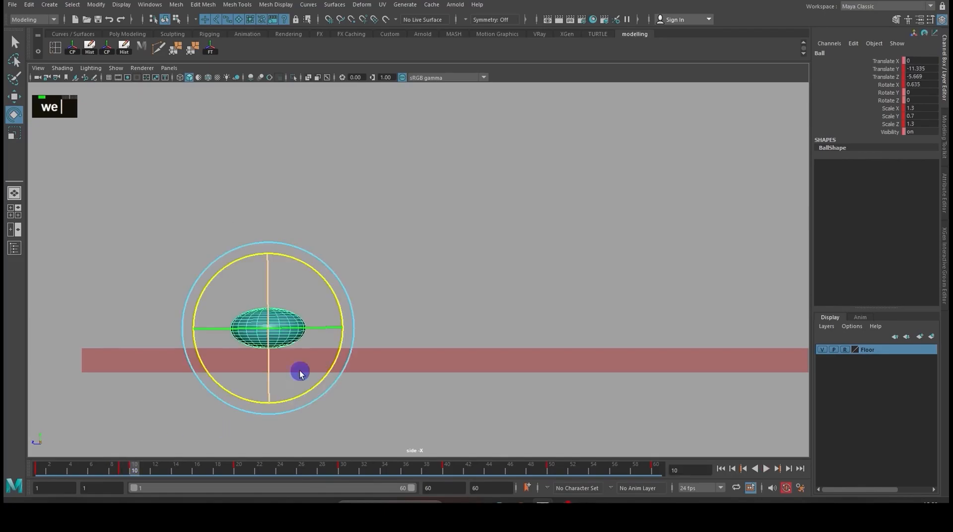
key("w")
left_click_drag(250, 332, 245, 330)
Step: Restore the ball's round shape at frame 20 by setting Scale X, Y and Z to 1
left_click_drag(135, 469, 239, 463)
left_click_drag(926, 110, 925, 119)
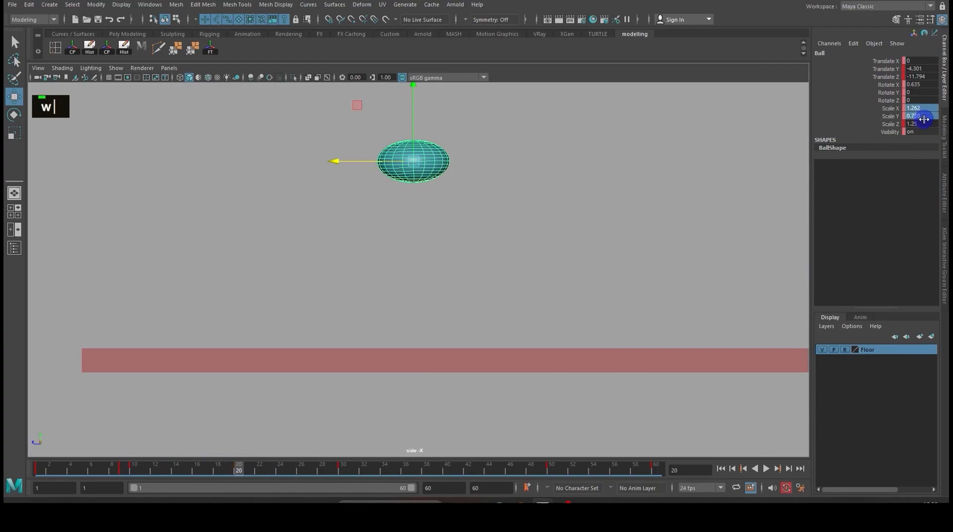
type("1")
key("Return")
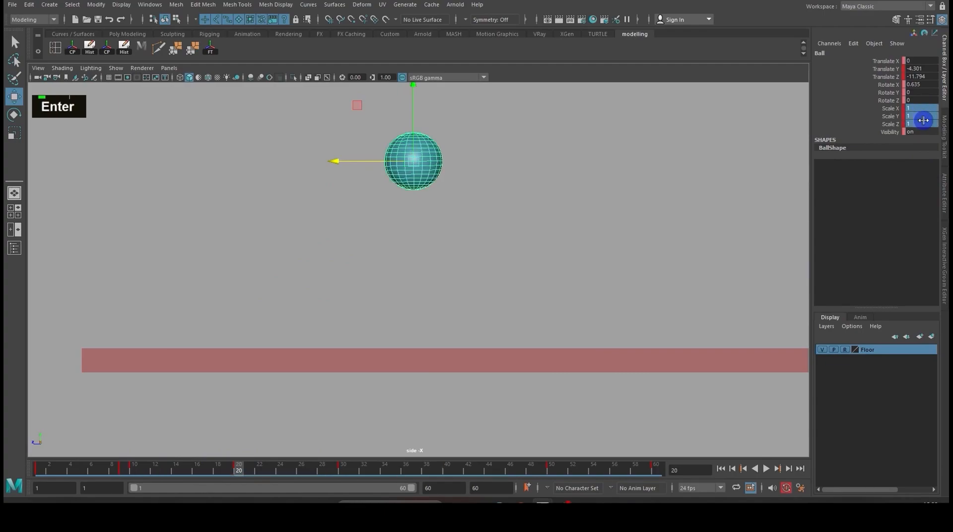
Step: Stretch the ball at frame 29, just before the second impact, with Scale X and Scale Z 0.8 and Scale Y 1.2
left_click_drag(239, 466, 336, 475)
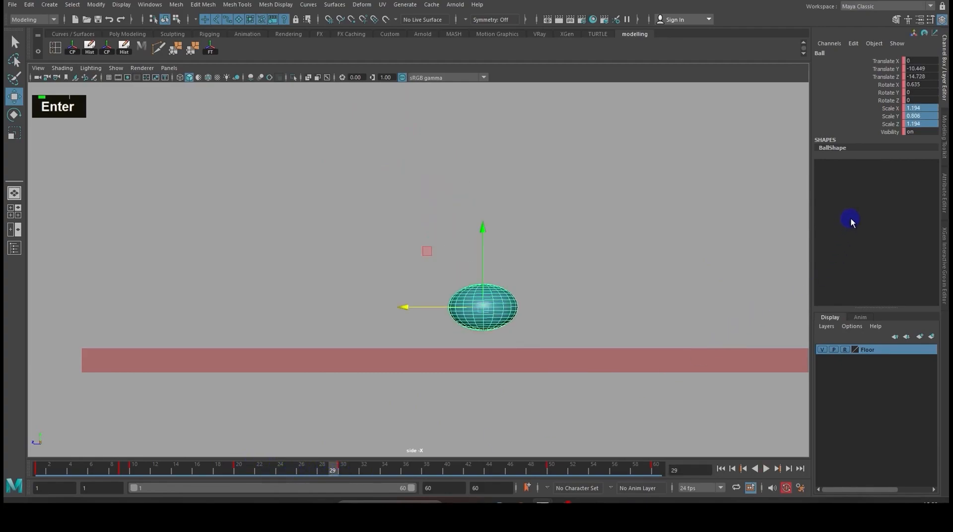
left_click(930, 110)
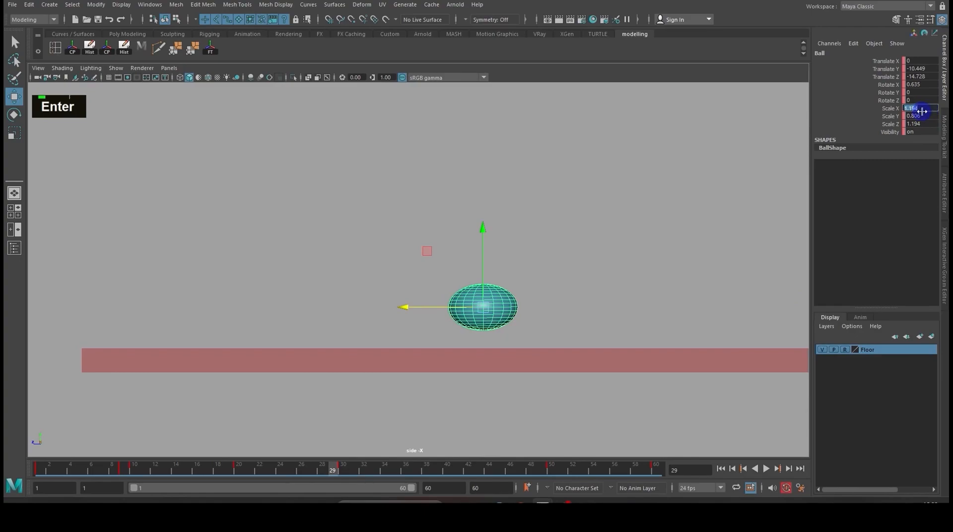
type("0.")
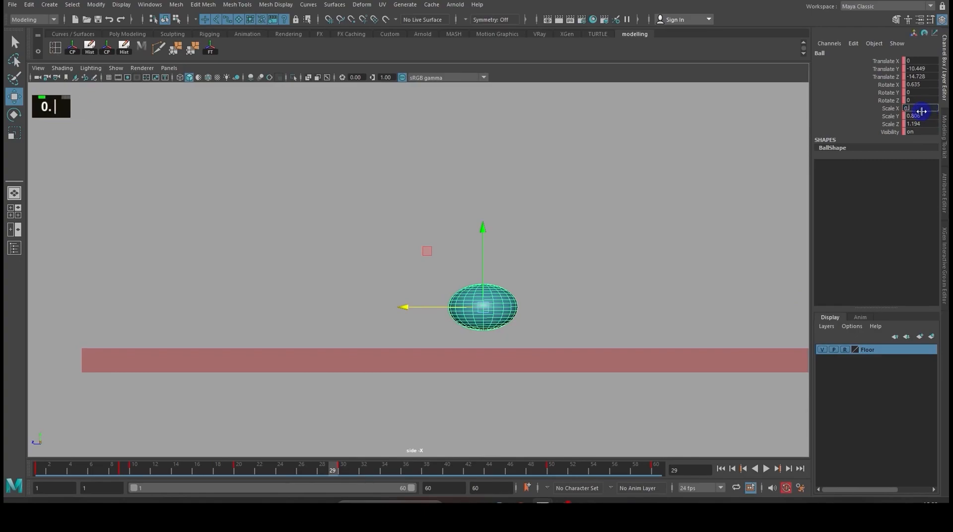
type("8")
key("Return")
double_click(924, 123)
type("0.")
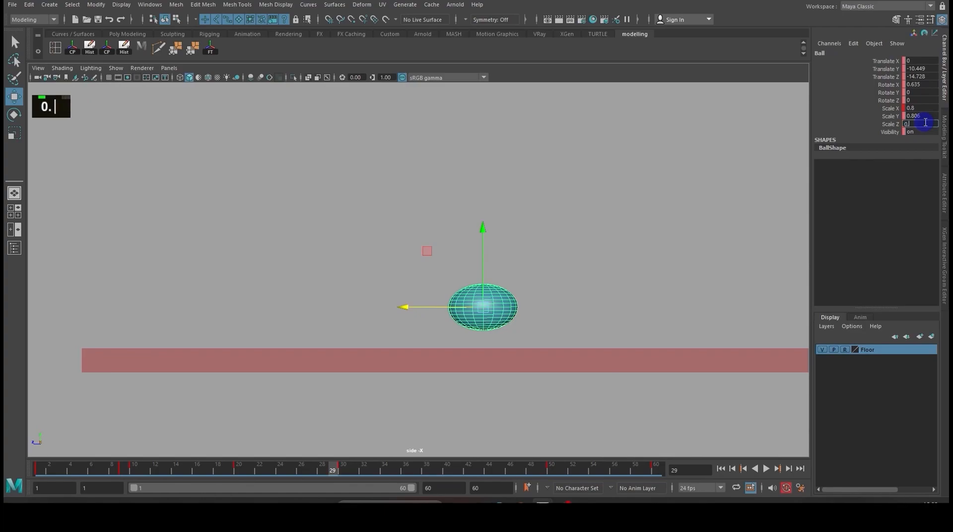
key("Return")
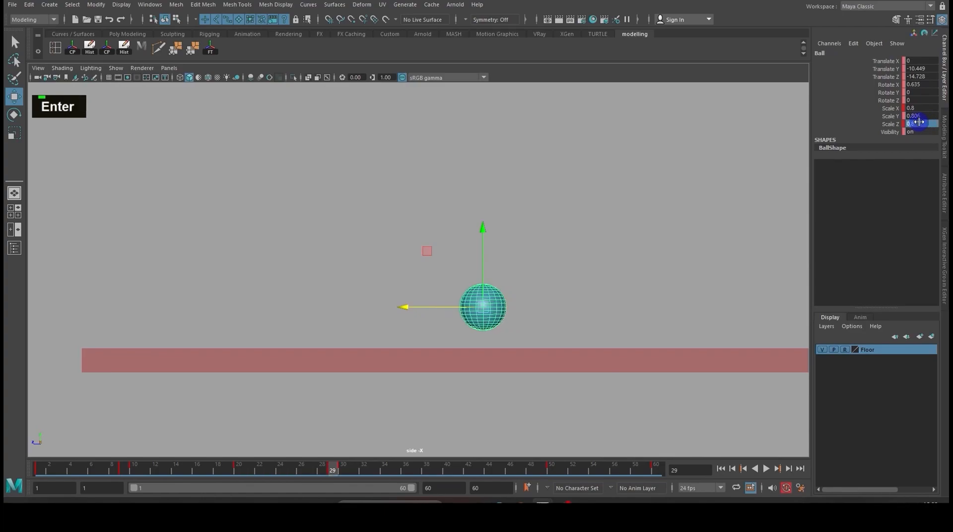
double_click(922, 115)
type("1.2")
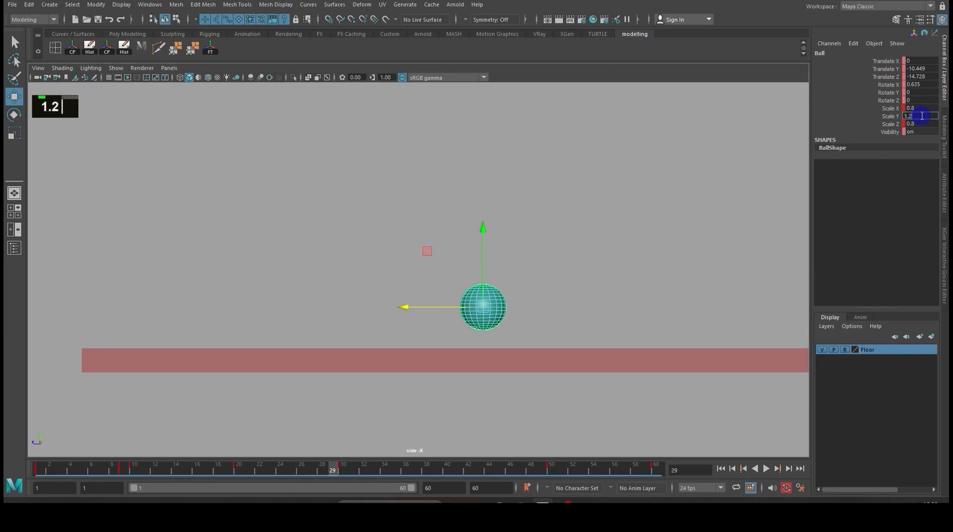
key("Return")
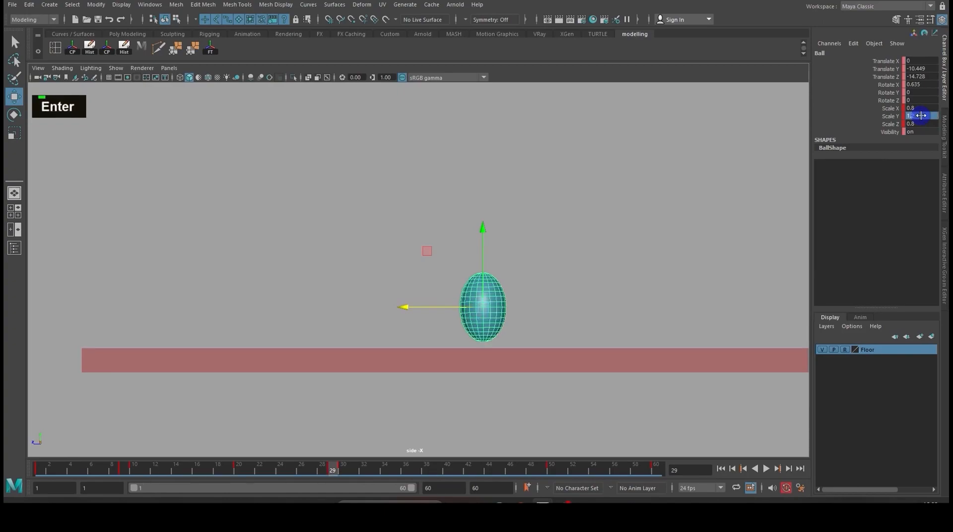
Step: Tilt the stretched ball at frame 29 toward its travel direction, to about 12.2 in Rotate X
left_click(530, 283)
key("w")
left_click(496, 300)
key("e")
left_click_drag(515, 245, 501, 247)
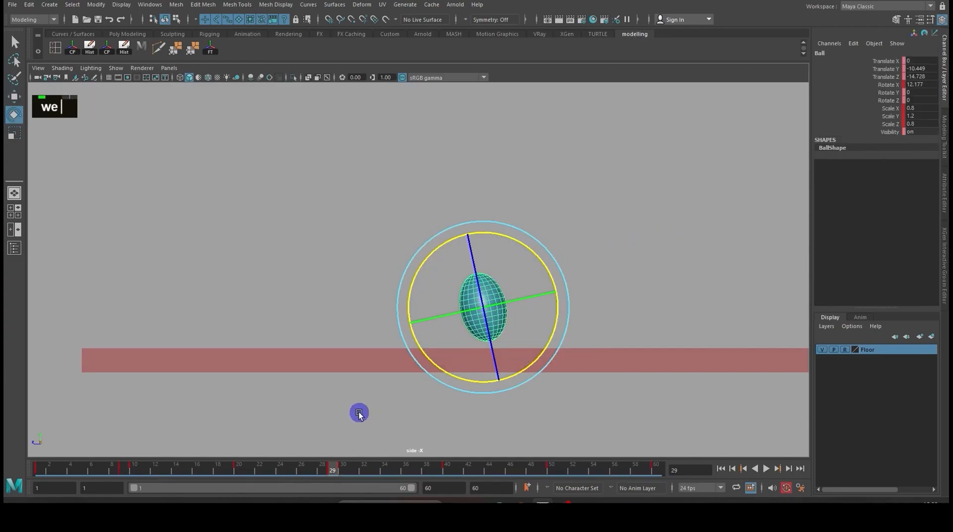
Step: Level the squashed ball at frame 30 by rotating it to about 2.1 in Rotate X
key("alt+v")
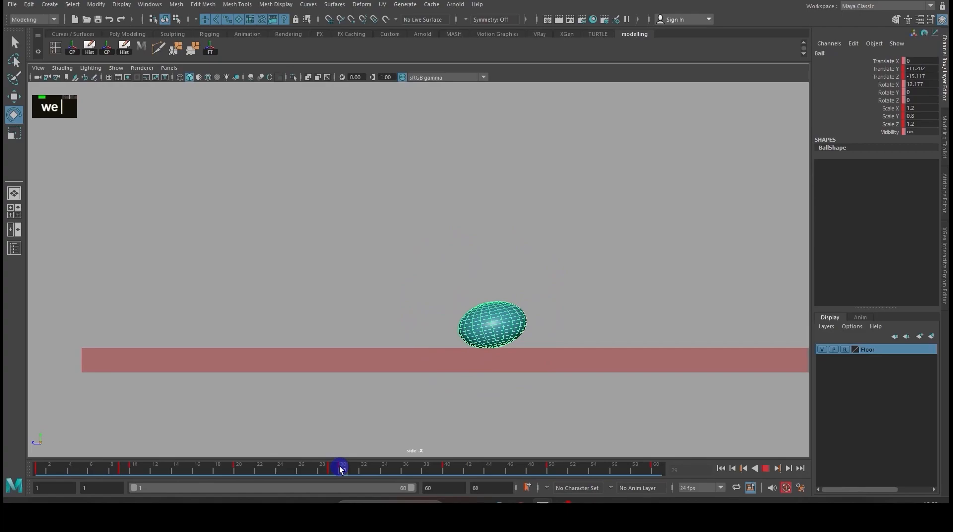
left_click_drag(340, 469, 341, 469)
left_click_drag(523, 260, 535, 266)
left_click(341, 471)
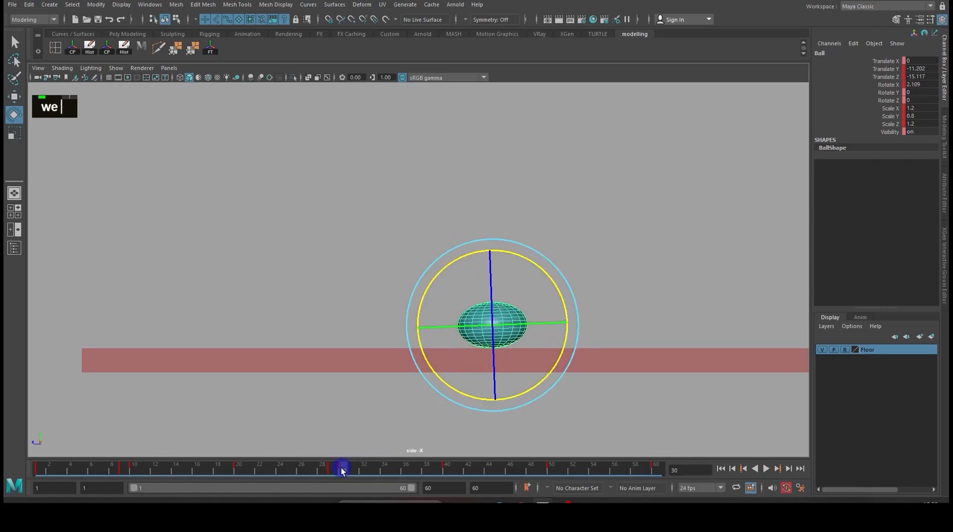
Step: Restore the ball's round shape at frame 40 by setting Scale X, Y and Z to 1
key("alt+v")
left_click_drag(333, 471, 447, 471)
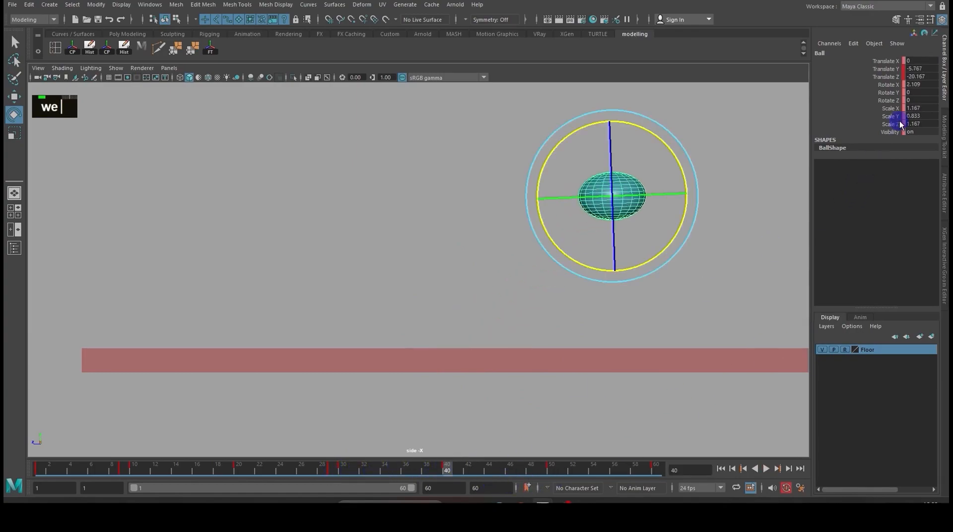
left_click_drag(919, 108, 921, 117)
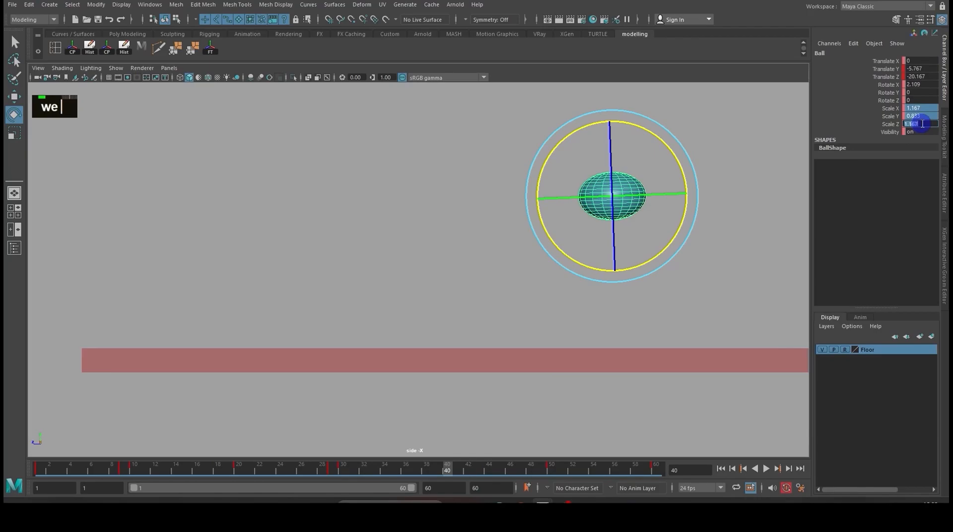
type("1")
key("Return")
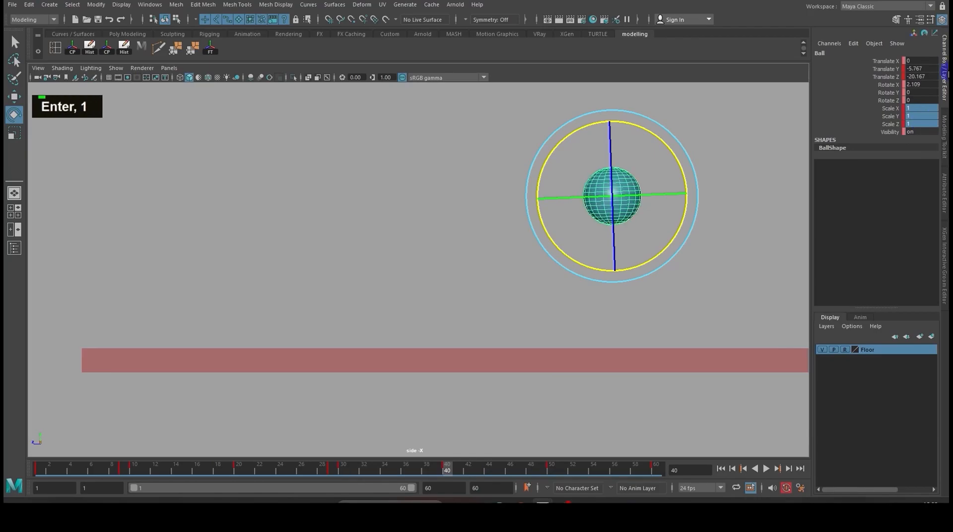
Step: Narrow the ball at frame 49, just before the third impact, by setting Scale X and Scale Z to 0.9
key("alt+v")
left_click_drag(459, 471, 541, 471)
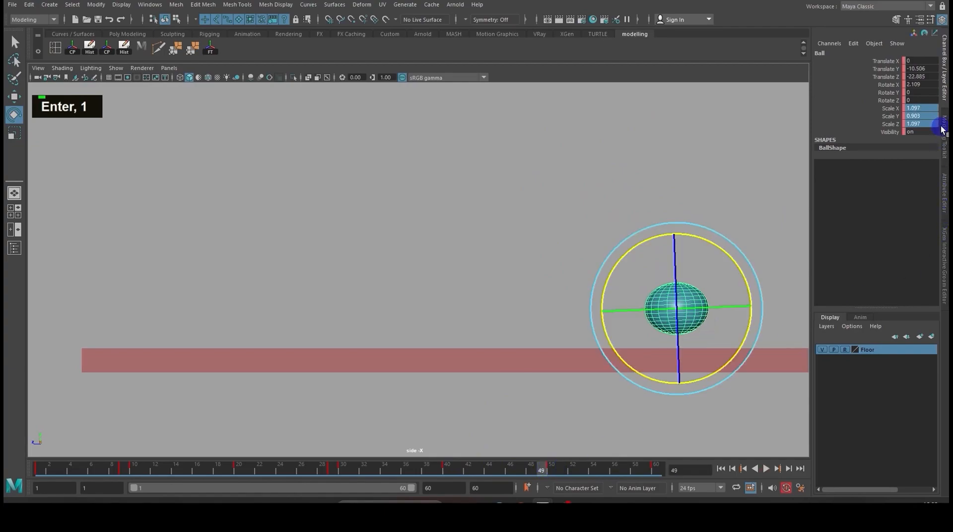
double_click(931, 108)
type("0.9")
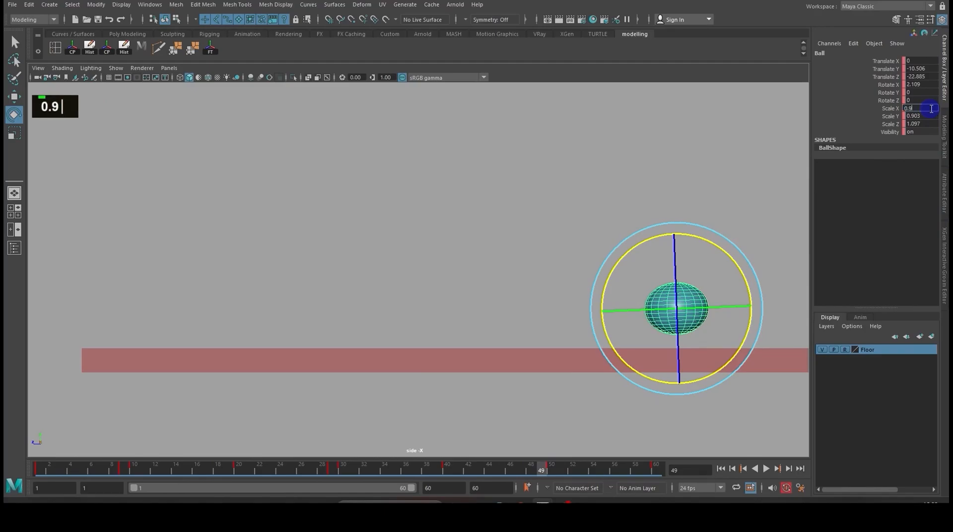
key("Return")
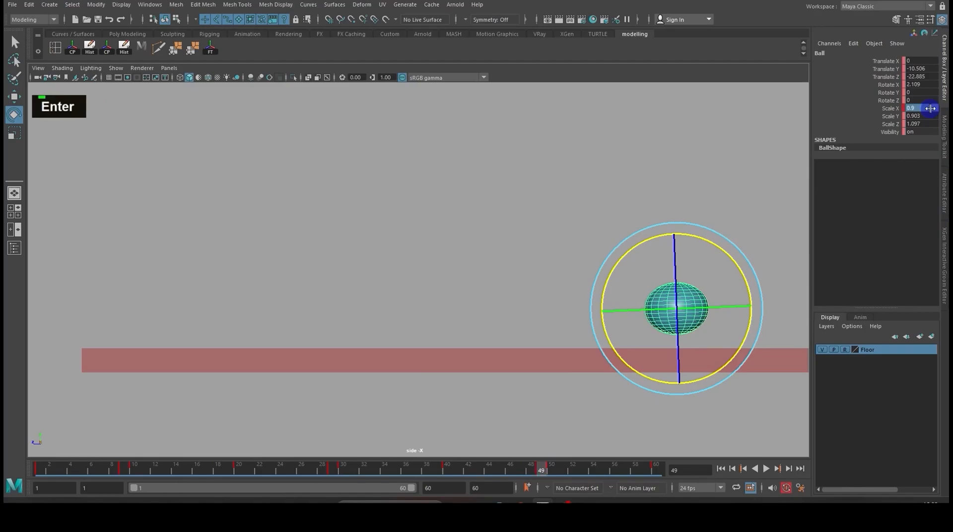
double_click(924, 125)
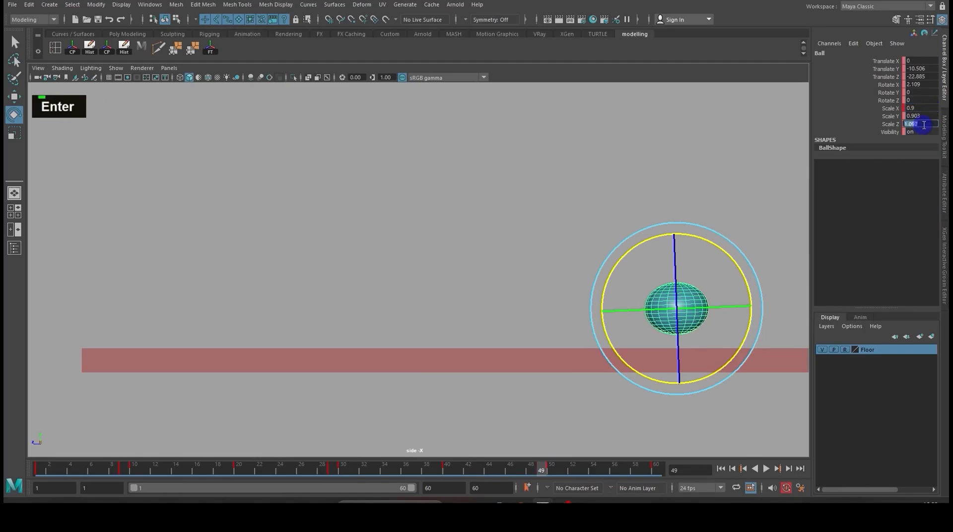
type("0.9")
key("Return")
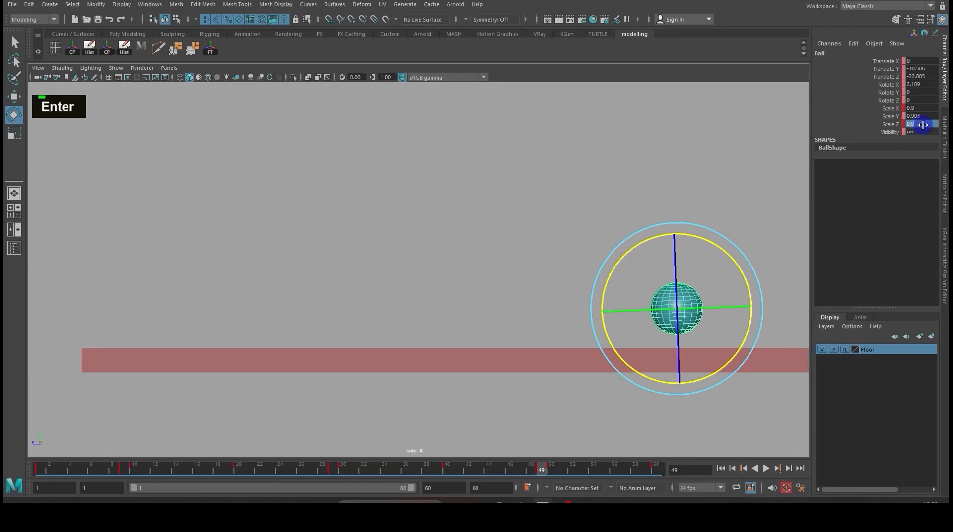
Step: Stretch the ball at frame 49 with Scale Y 1.1 and tilt it to about 9.5 in Rotate X
double_click(923, 116)
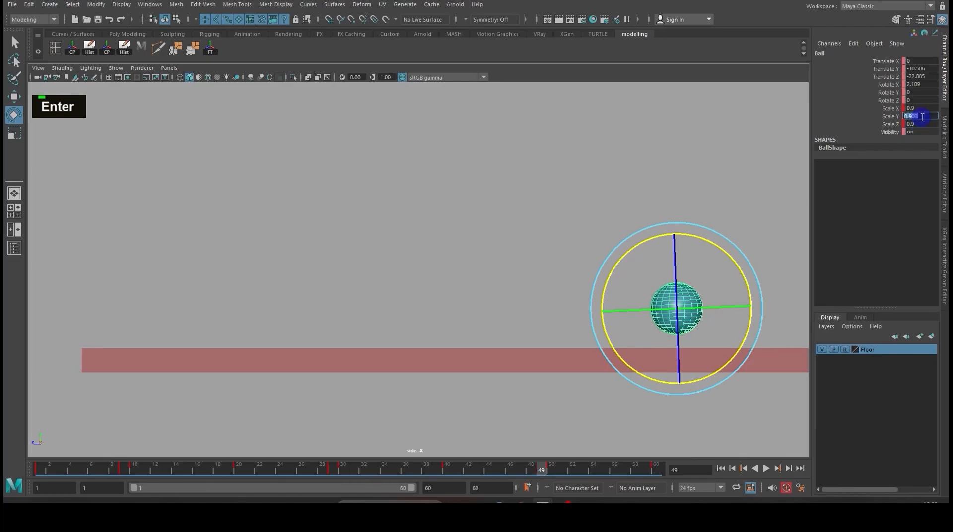
type("1.1")
key("Return")
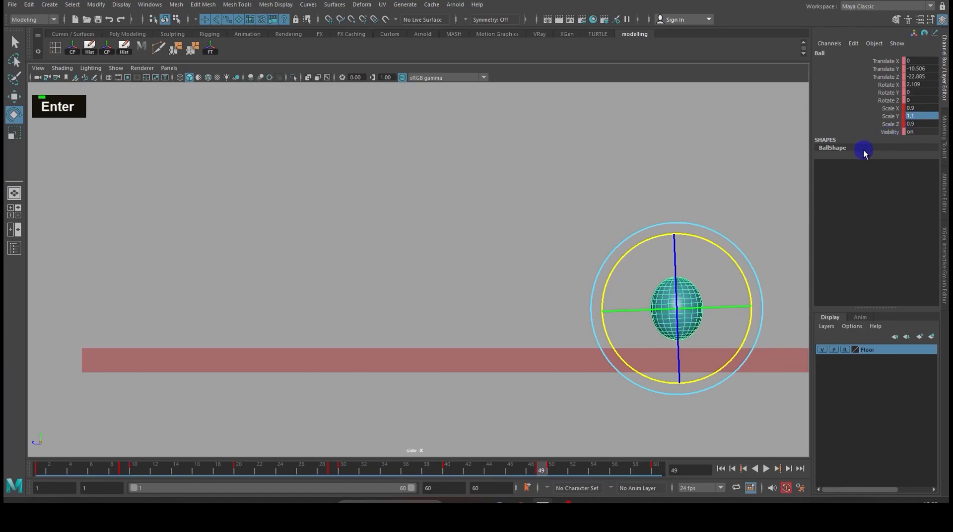
left_click_drag(730, 260, 716, 259)
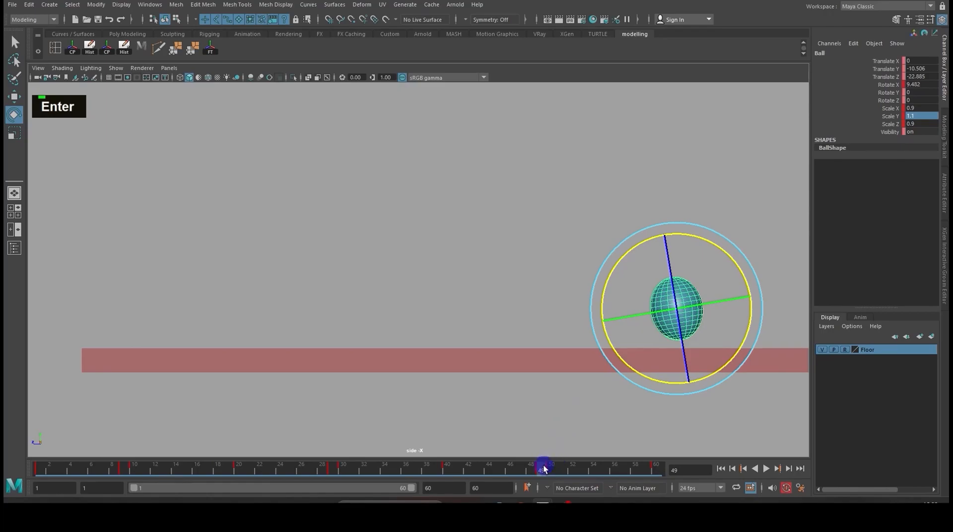
Step: Level the squashed ball at frame 50 by setting Rotate X to 0
key("alt+v")
left_click_drag(557, 468, 552, 469)
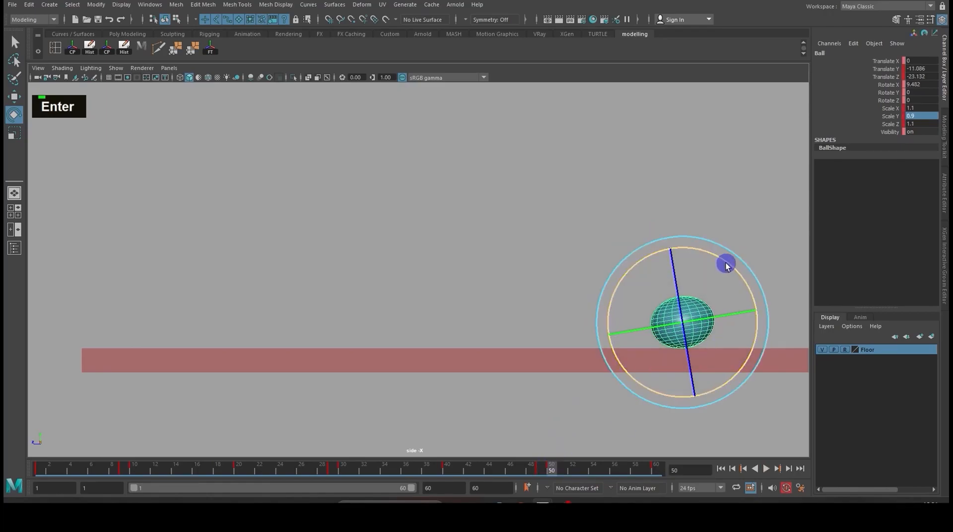
left_click_drag(727, 264, 732, 264)
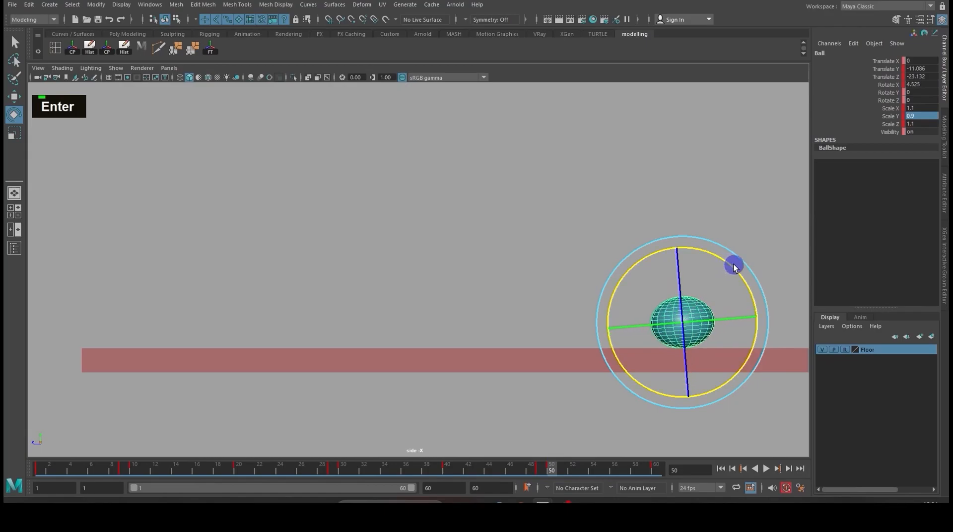
double_click(927, 84)
type("0")
key("Return")
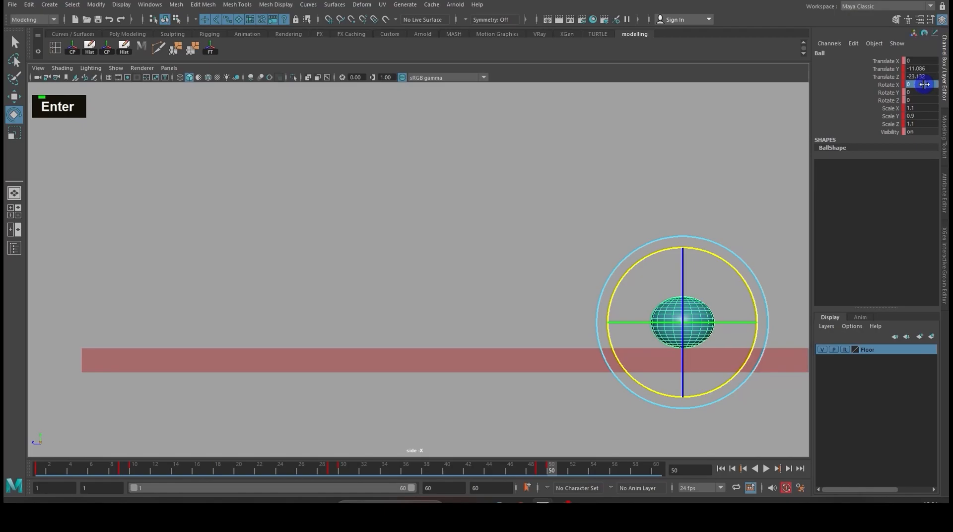
Step: Check the ball at frame 60, then play the whole bounce animation from the start with the full floor in view
left_click_drag(555, 469, 688, 465)
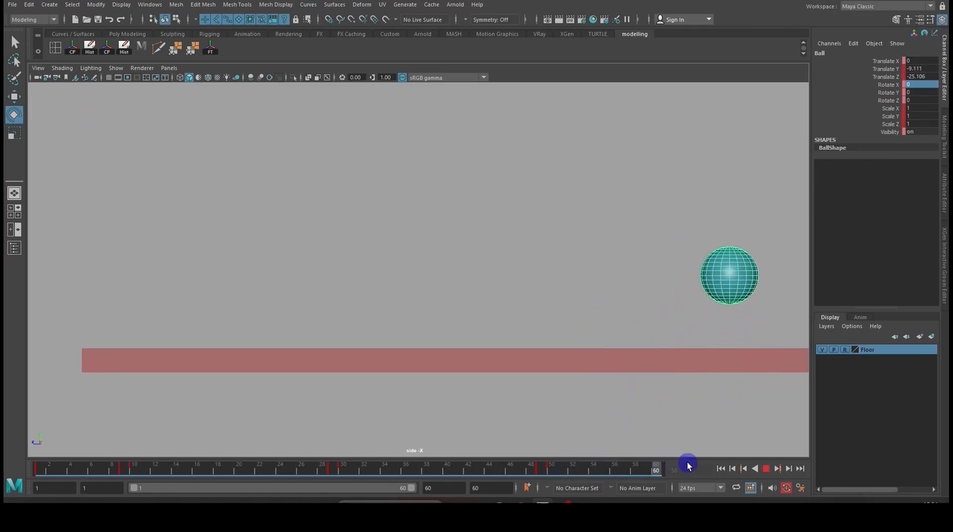
left_click(656, 180)
left_click(735, 278)
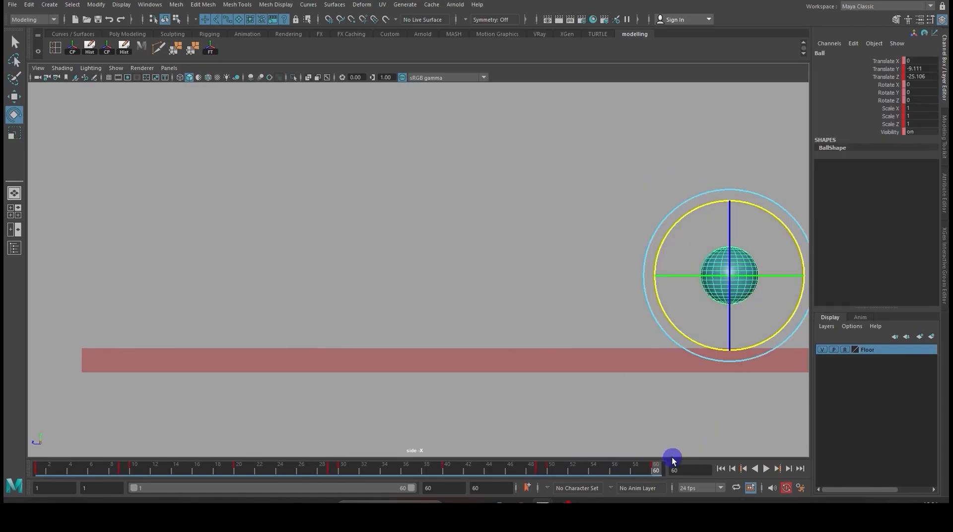
left_click(723, 469)
left_click(766, 469)
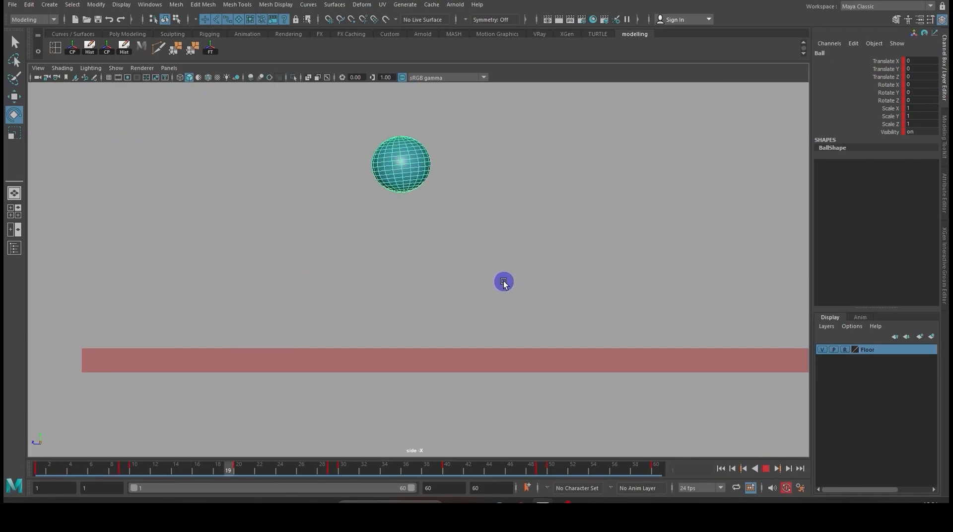
scroll(504, 282, "down", 2)
scroll(504, 282, "down", 2)
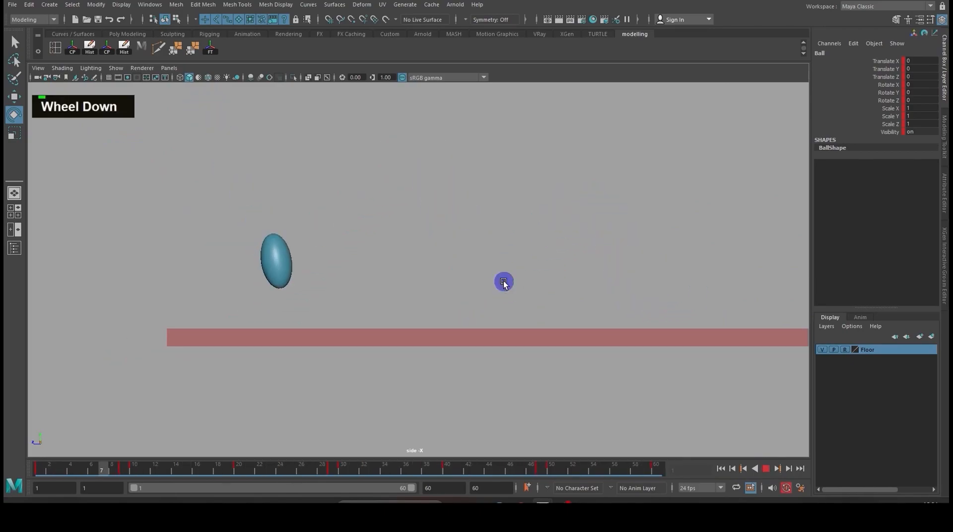
middle_click_drag(537, 230, 395, 259, "alt")
scroll(395, 259, "down", 1)
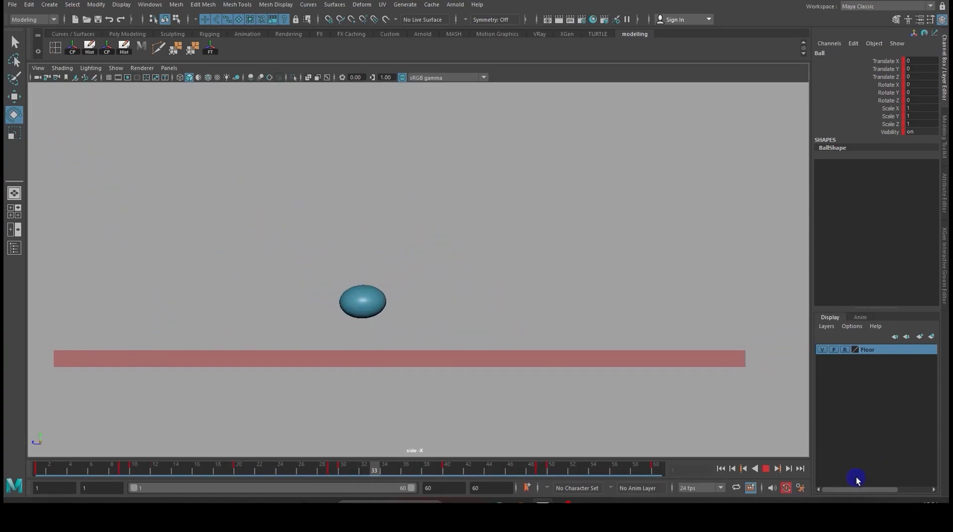
left_click(766, 469)
Step: Tilt the ball around the X axis at frame 5, while it falls toward the first impact
left_click(497, 312)
left_click_drag(144, 466, 83, 471)
left_click_drag(178, 169, 159, 160)
Step: Level the squashed ball at frame 10 by setting Rotate X to 0
left_click_drag(85, 459, 130, 460)
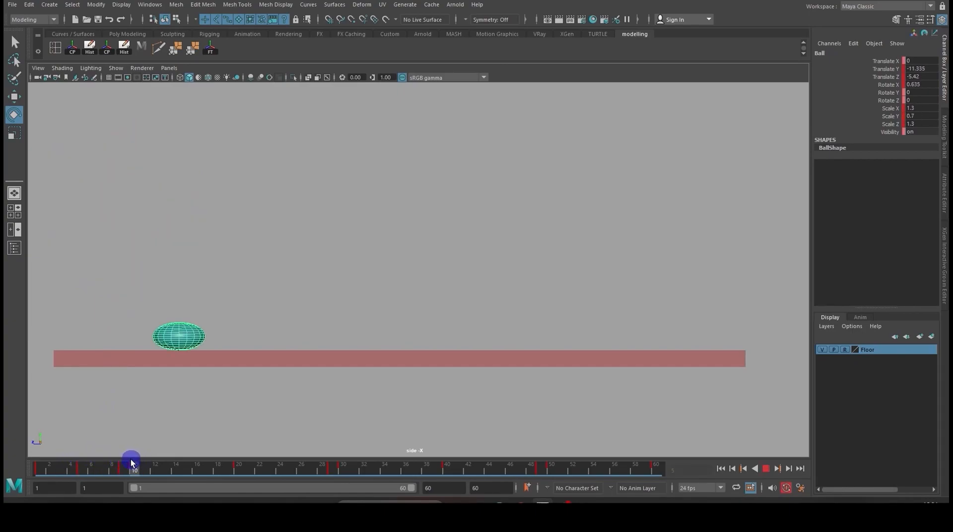
left_click(928, 84)
type("0")
key("Return")
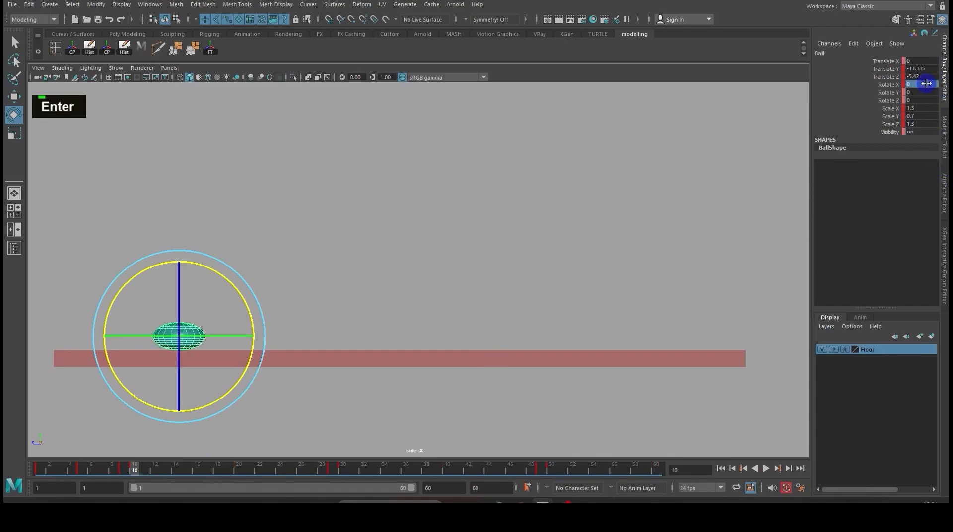
Step: Remove the ball's tilt in mid-air at frame 20 by setting Rotate X to 0
left_click_drag(139, 472, 239, 470)
left_click(417, 236)
left_click(292, 220)
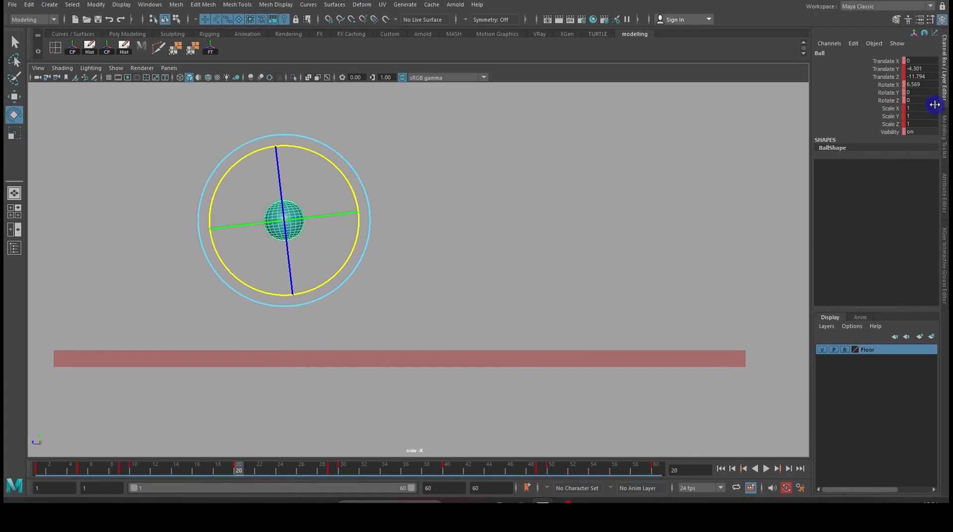
type("0")
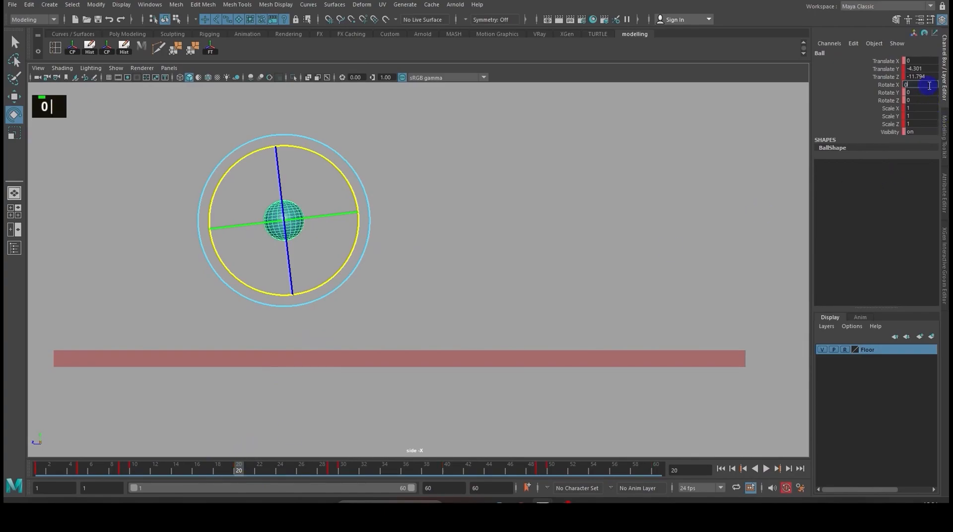
key("Return")
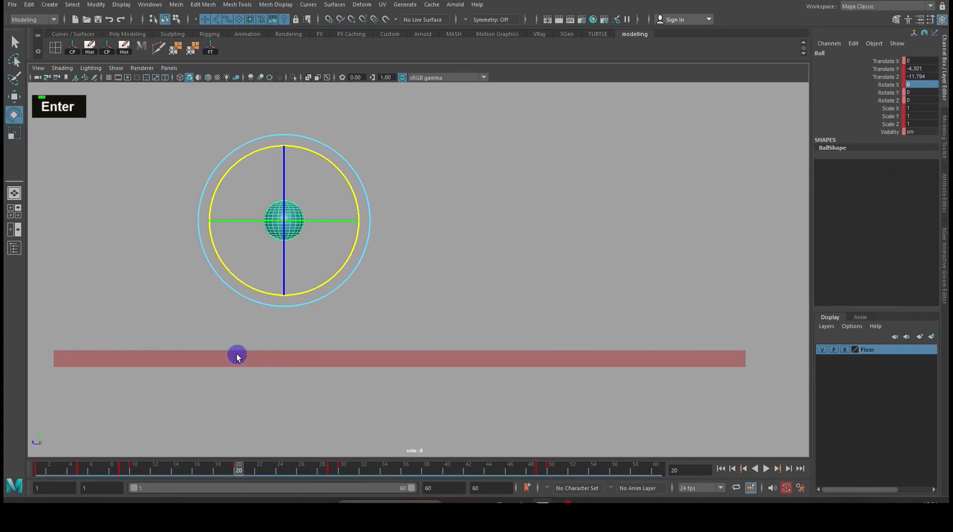
Step: Remove the ball's tilt on the second impact at frame 30 and in mid-air at frame 40 by setting Rotate X to 0
left_click_drag(242, 467, 343, 474)
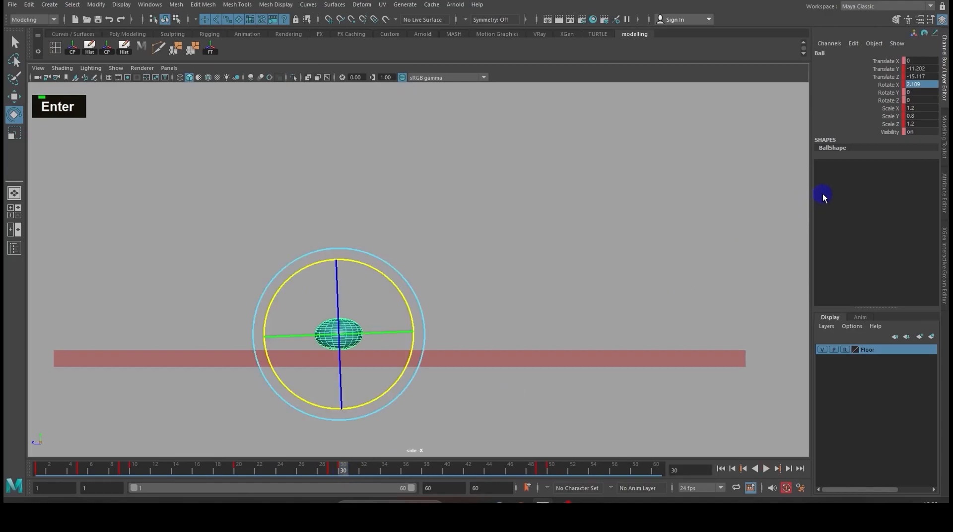
type("0")
key("Return")
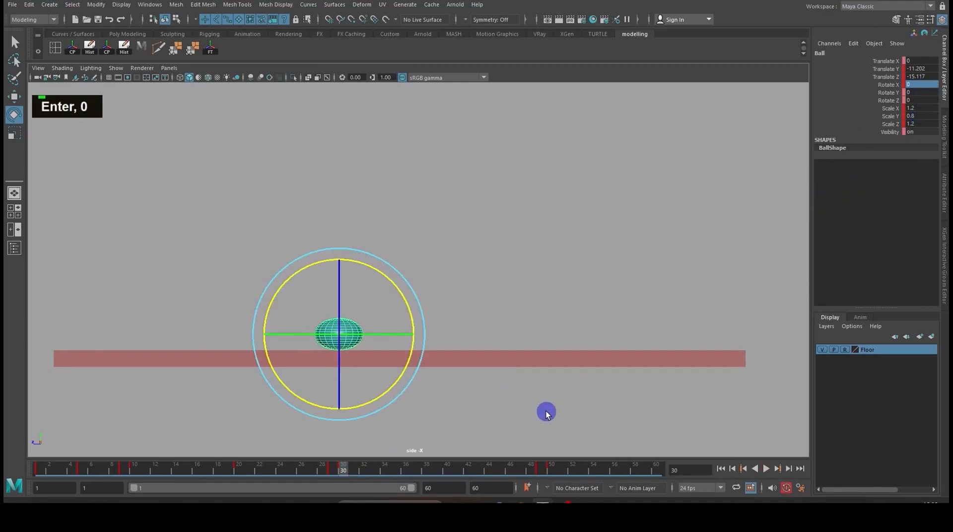
left_click_drag(346, 472, 447, 471)
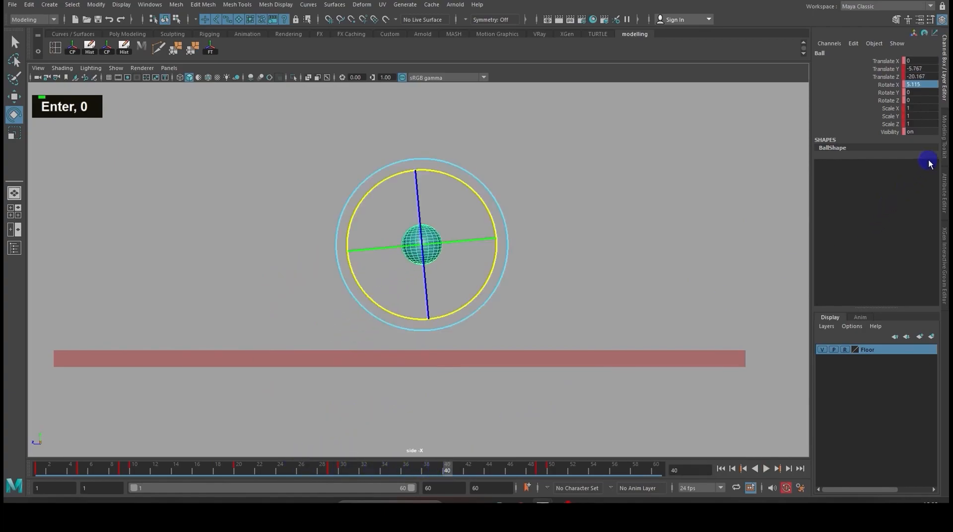
type("0")
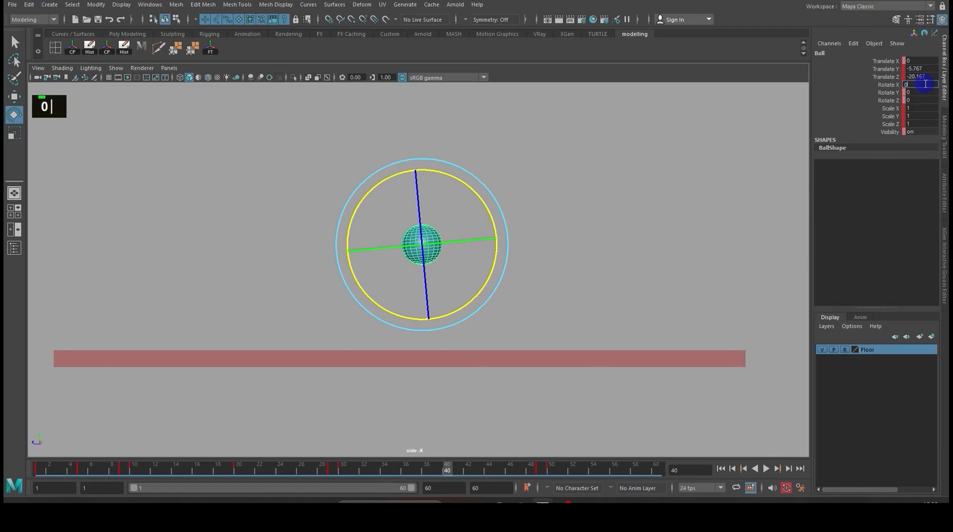
key("Return")
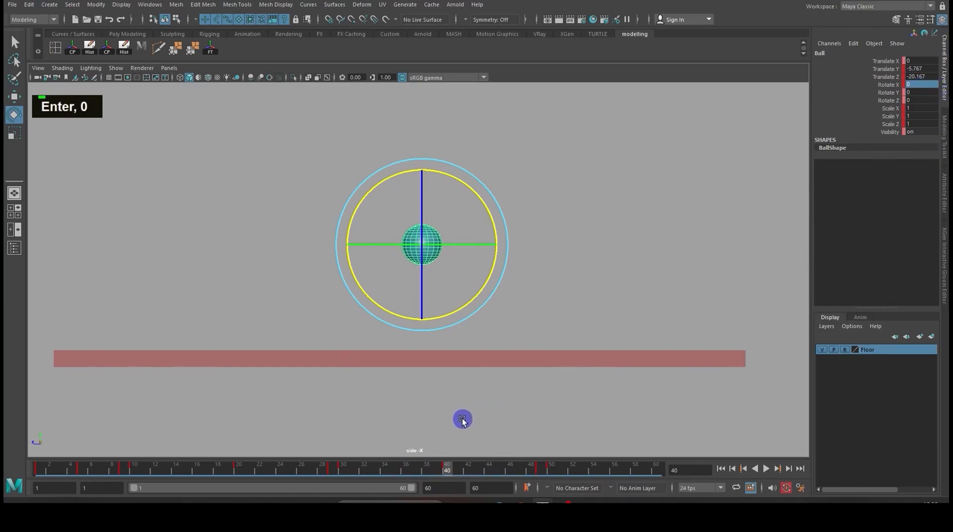
Step: Scrub from the third impact to frame 60, then deselect the ball and play the animation from the start
left_click_drag(453, 469, 541, 472)
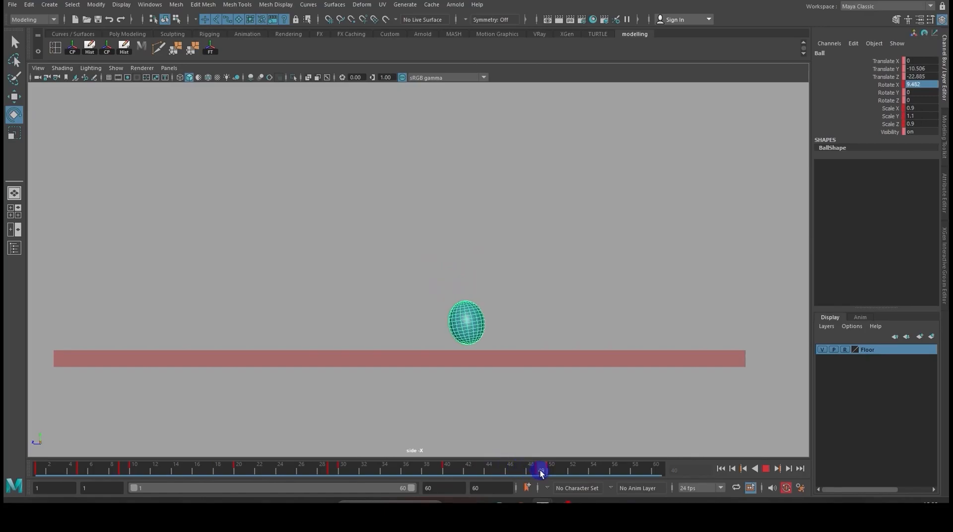
left_click_drag(546, 474, 688, 472)
left_click(651, 265)
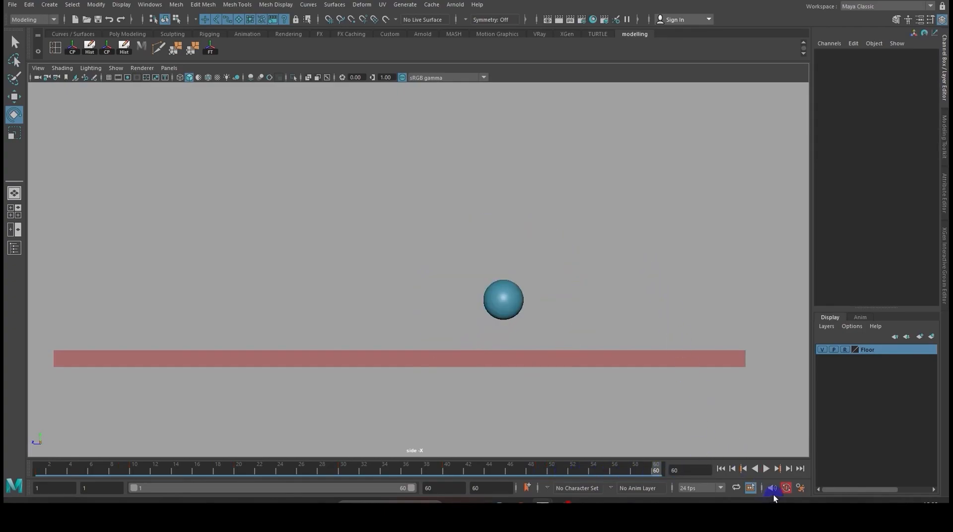
left_click(721, 469)
left_click(766, 469)
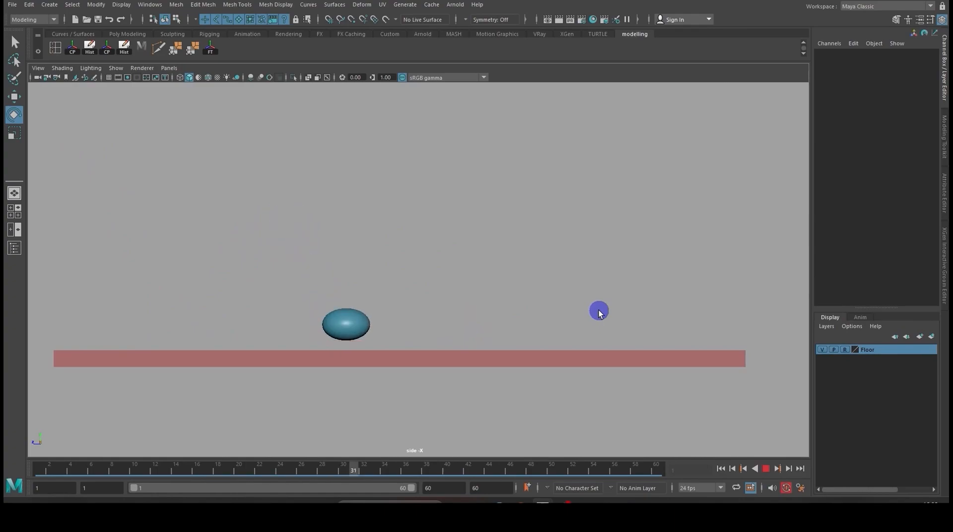
left_click(767, 469)
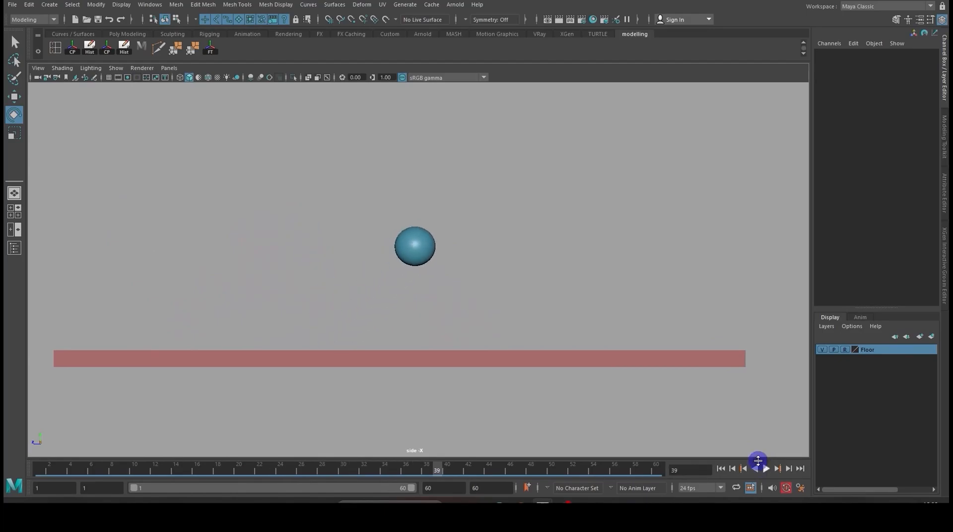
Step: Copy the ball's stretched pose key at frame 9 and paste it at frame 11, just after the first impact
left_click(417, 251)
mouse_move(131, 469)
left_mouse_down()
mouse_move(39, 467)
mouse_move(125, 469)
mouse_move(70, 457)
mouse_move(141, 461)
mouse_move(124, 470)
left_mouse_up()
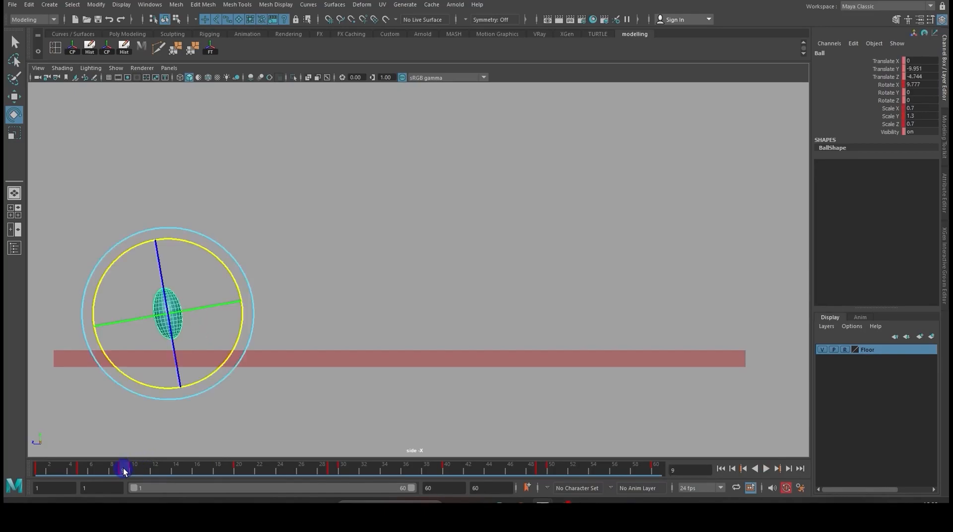
right_click(128, 472)
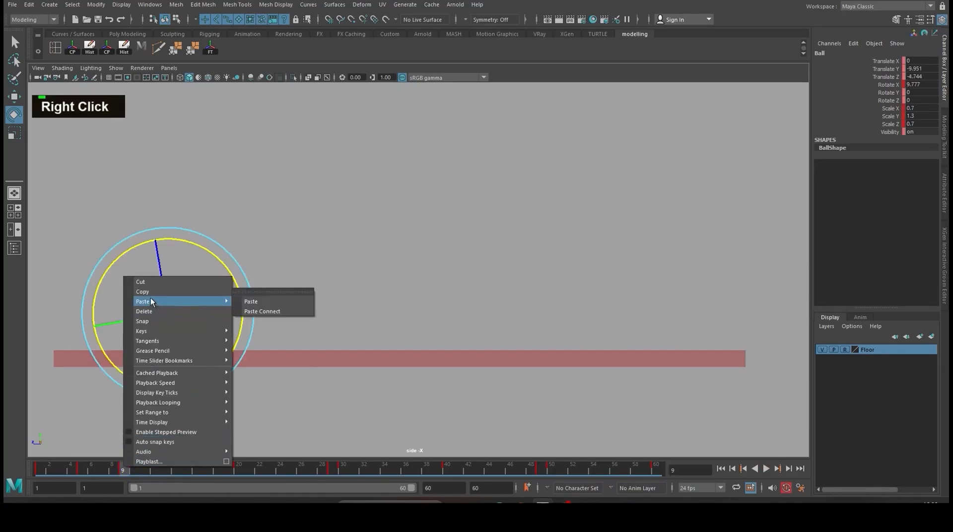
left_click(148, 292)
mouse_move(144, 466)
left_mouse_down()
mouse_move(133, 469)
mouse_move(145, 469)
left_mouse_up()
right_click(145, 470)
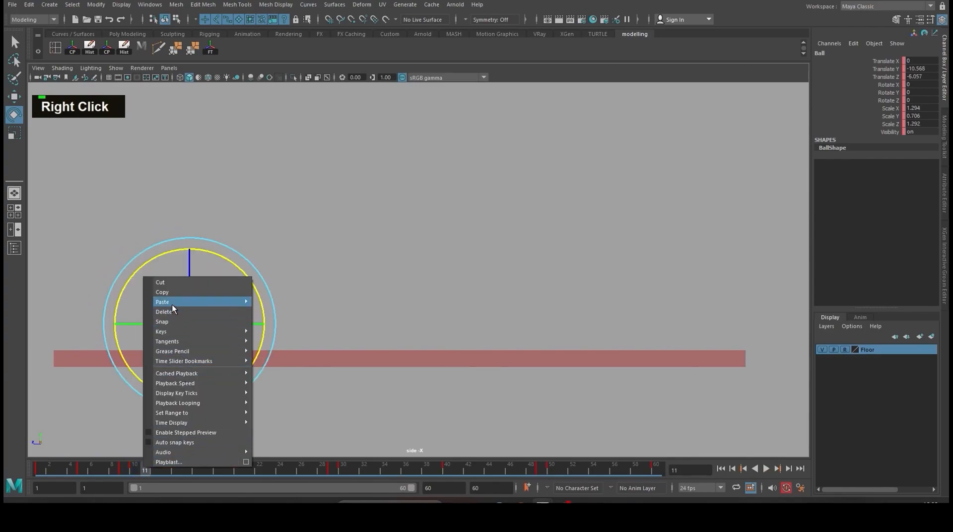
mouse_move(174, 307)
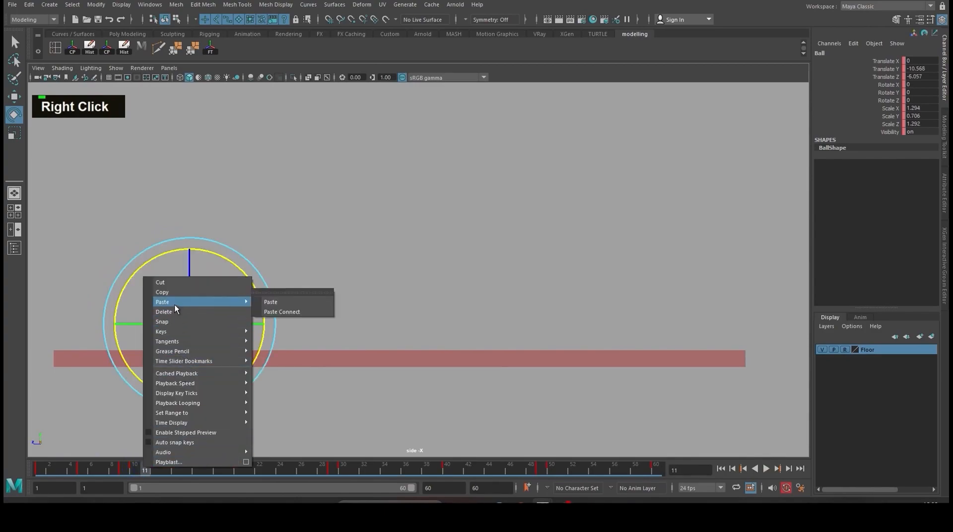
left_click(272, 301)
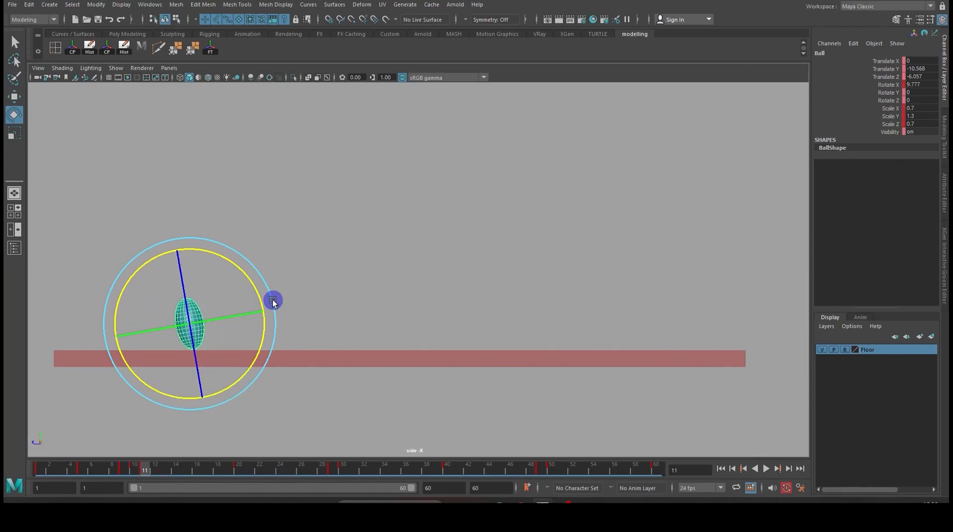
Step: Tilt the stretched ball at frame 11 the opposite way to about -6.5 in Rotate X and move it forward to about -6.86 in Translate Z
key("w")
key("e")
left_click_drag(272, 300, 254, 281)
key("w")
left_click_drag(149, 324, 165, 324)
left_click(145, 472)
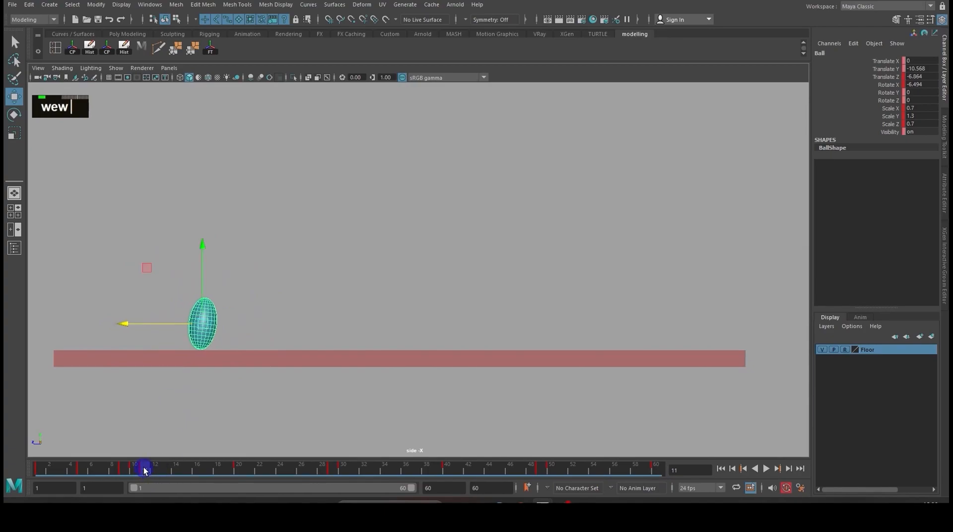
mouse_move(142, 471)
left_mouse_down()
mouse_move(122, 469)
mouse_move(143, 467)
left_mouse_up()
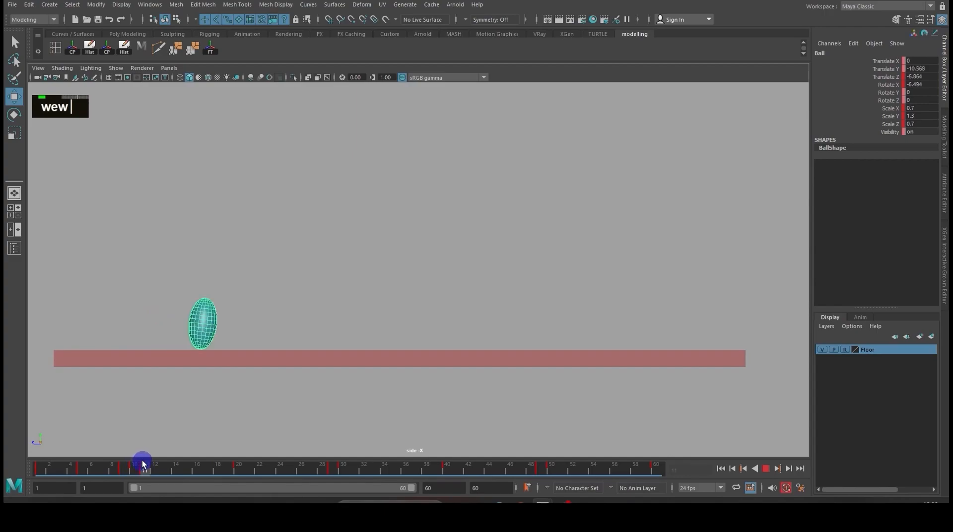
Step: Increase the ball's opposite tilt at frame 11, shift it slightly back toward the impact point and check the motion
key("w")
key("e")
left_click_drag(244, 278, 266, 296)
key("w")
left_click_drag(200, 329, 185, 328)
key("alt+v")
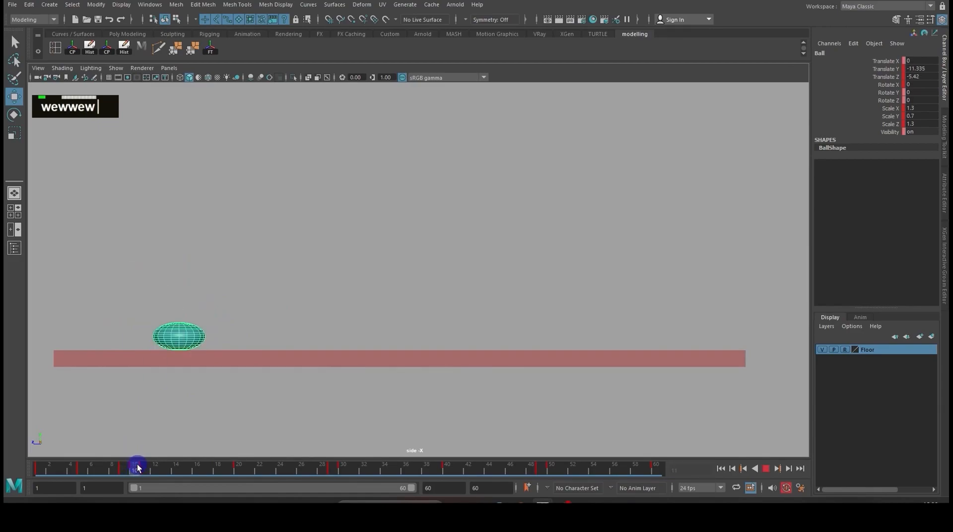
left_click(141, 463)
Step: Copy the ball's stretched pose key at frame 29 and paste it at frame 31, just after the second impact
left_click_drag(145, 470, 351, 470)
right_click(332, 467)
left_click(355, 295)
right_click(352, 470)
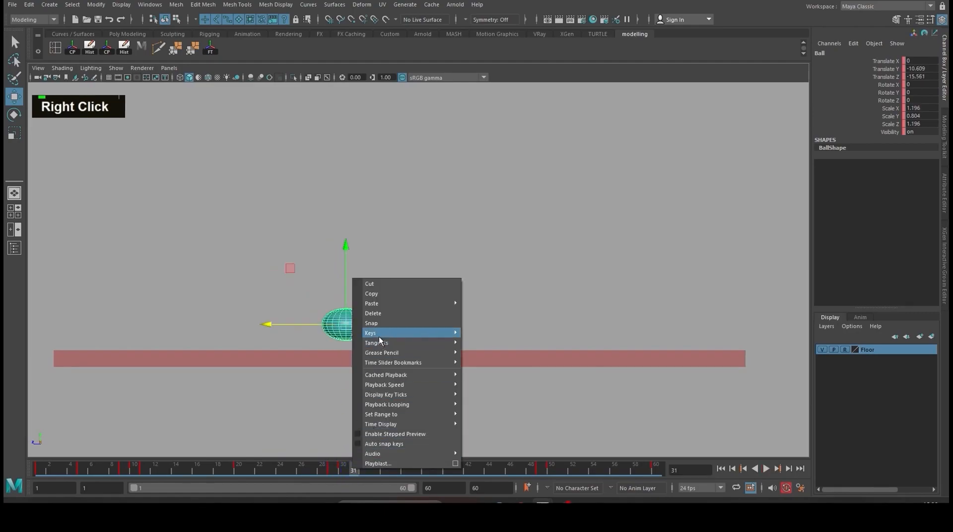
left_click(478, 304)
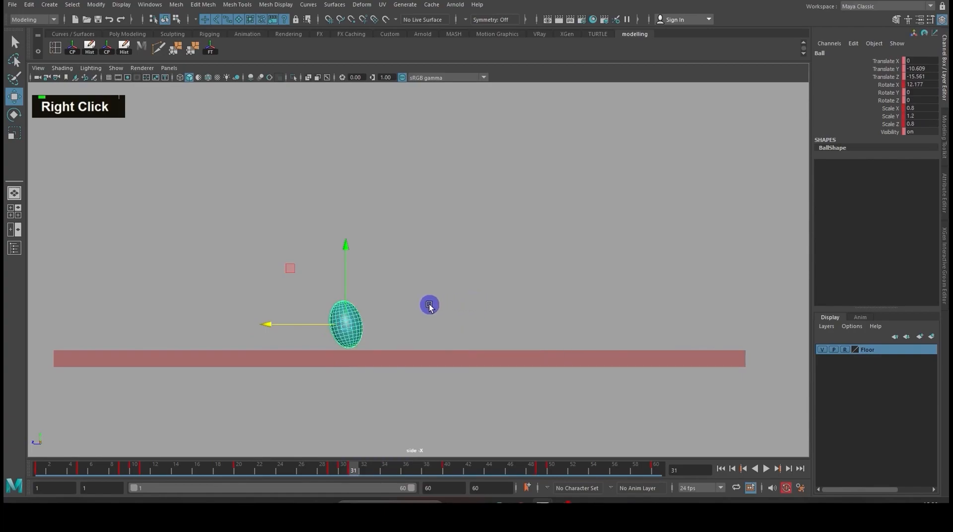
Step: Tilt the ball at frame 31 to about -11.9 in Rotate X and nudge it to about -10.73 in Translate Y and -15.44 in Translate Z
key("w")
key("e")
left_click_drag(396, 268, 419, 293)
left_click(345, 465)
left_click_drag(349, 467, 351, 469)
key("w")
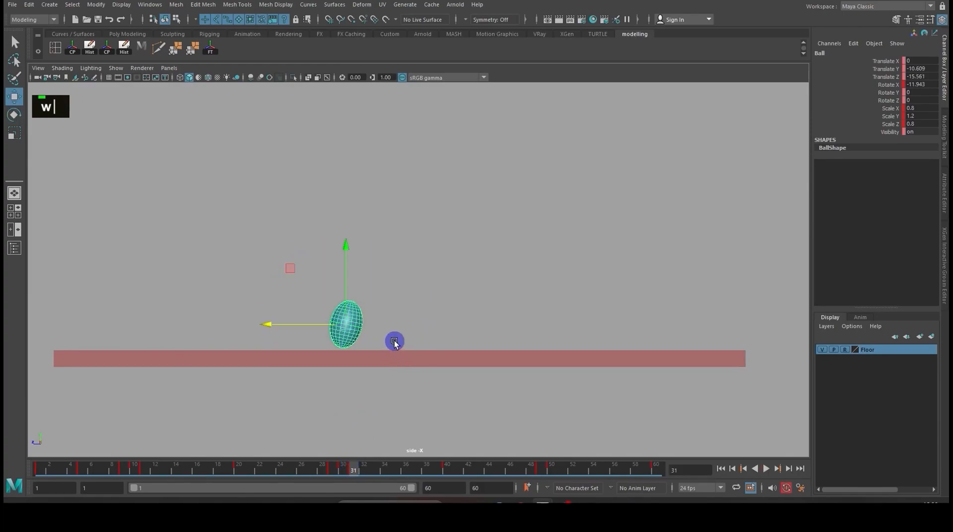
left_click_drag(319, 329, 316, 326)
left_click_drag(346, 276, 347, 276)
left_click(352, 477)
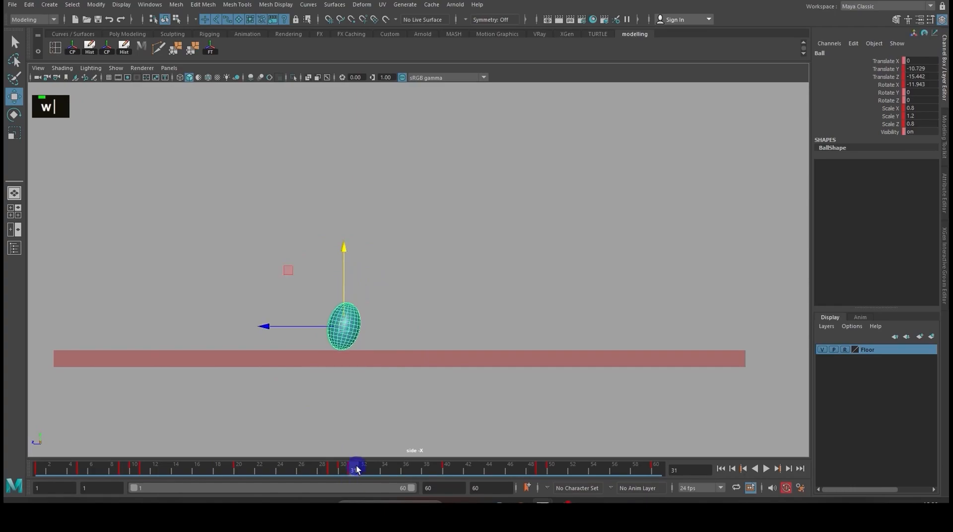
Step: Copy the ball's stretched pose key at frame 49 and paste it at frame 51, just after the third impact
mouse_move(353, 468)
left_mouse_down()
mouse_move(321, 469)
mouse_move(559, 479)
mouse_move(544, 480)
left_mouse_up()
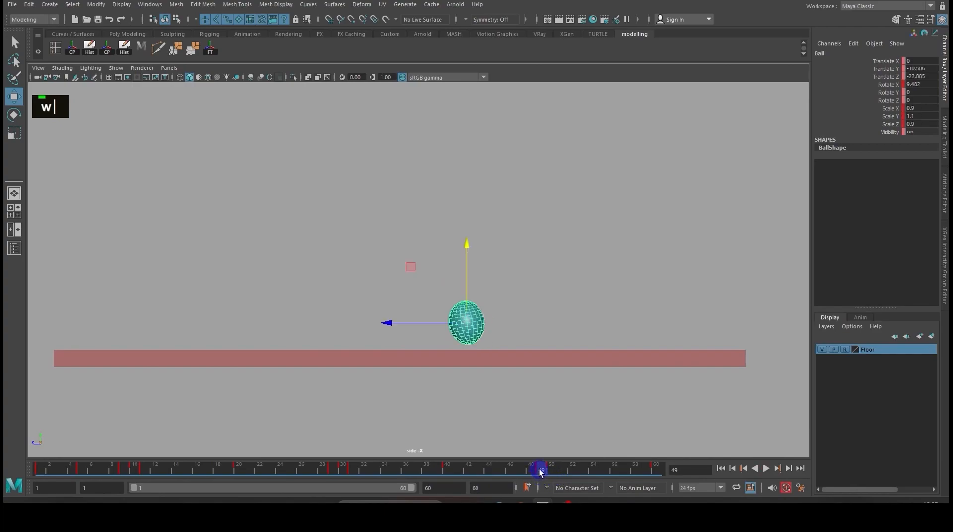
right_click(539, 470)
left_click(558, 293)
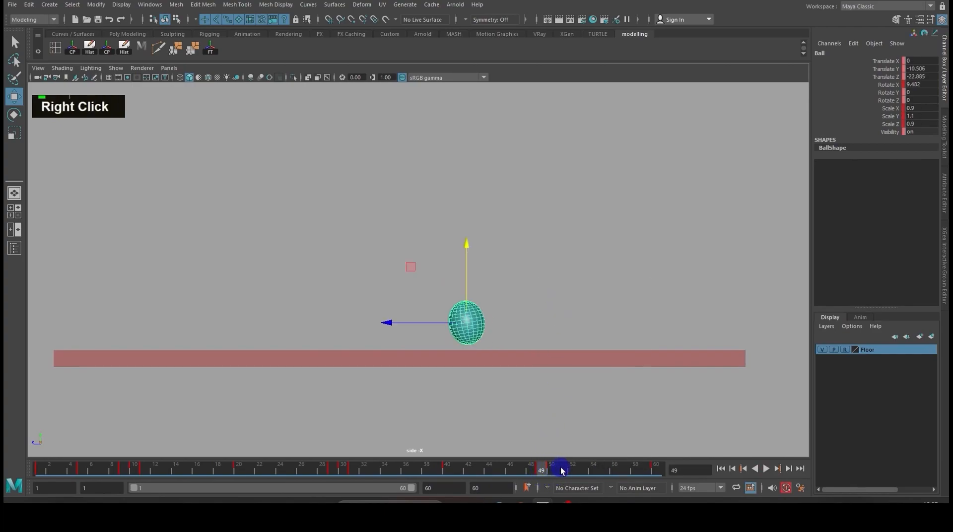
left_click(563, 471)
right_click(562, 470)
mouse_move(666, 308)
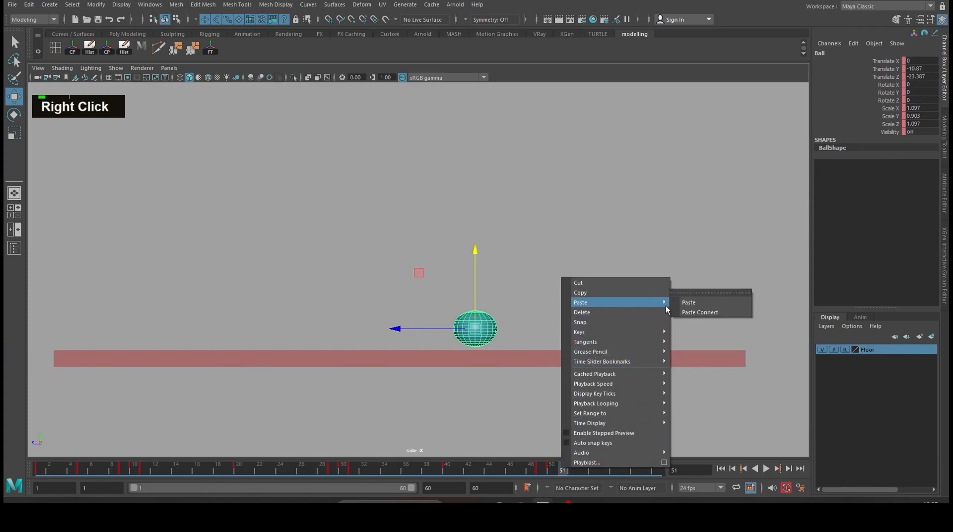
left_click(703, 301)
Step: Tilt the stretched ball at frame 51 the opposite way to about -7.7 in Rotate X
key("w")
key("e")
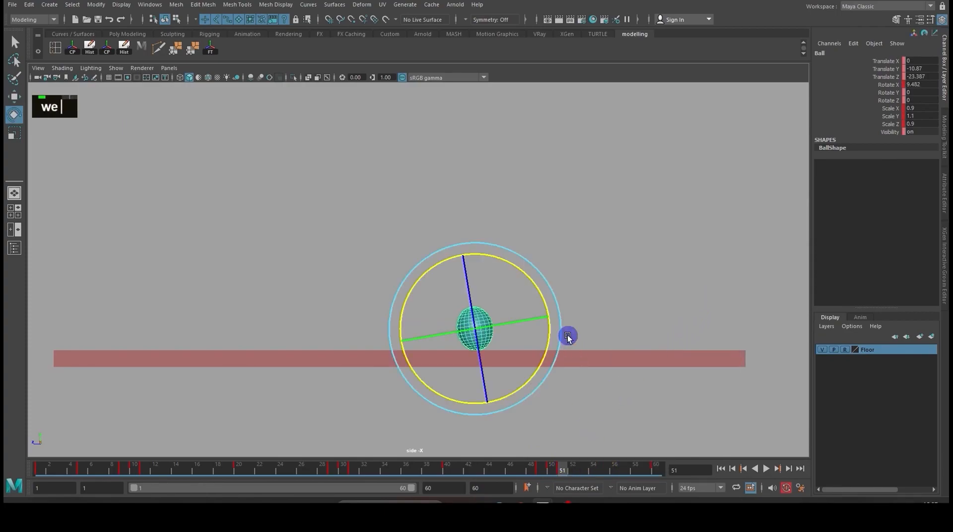
left_click_drag(528, 280, 556, 396)
left_click(562, 471)
Step: Inspect the ball at frame 60, then play the animation from the start to review the stretch around each impact
left_click_drag(559, 473, 708, 465)
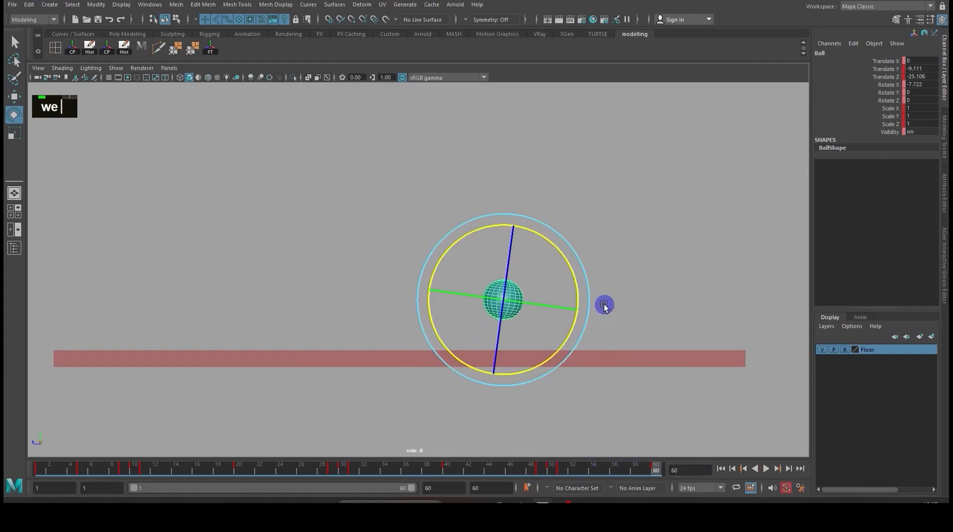
left_click(638, 313)
left_click(498, 298)
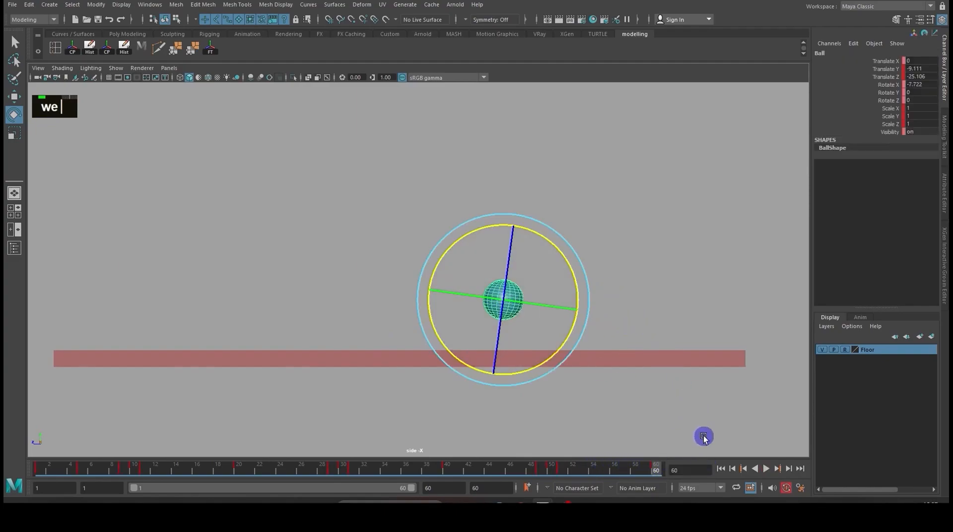
left_click(723, 470)
left_click(765, 469)
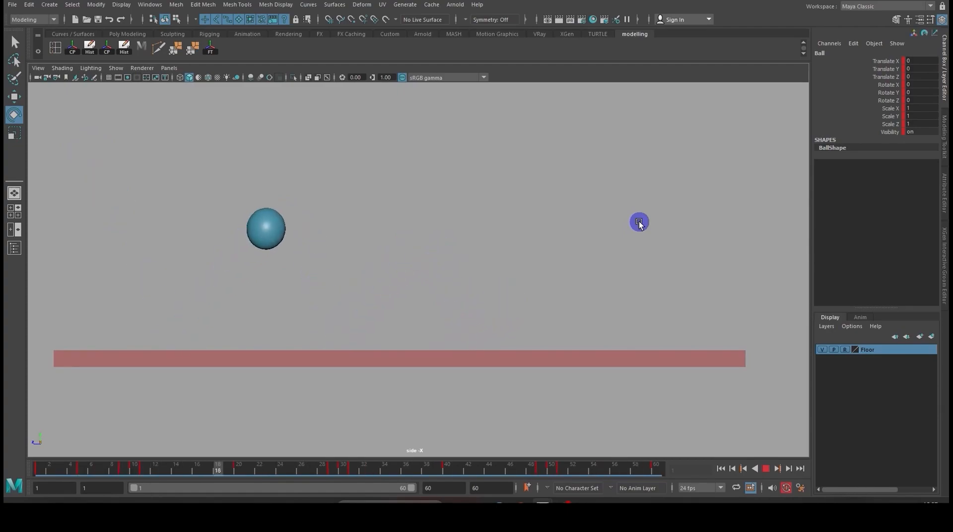
left_click(767, 464)
Step: Open the Graph Editor for the ball and frame only its Translate Y curve
left_click(160, 283)
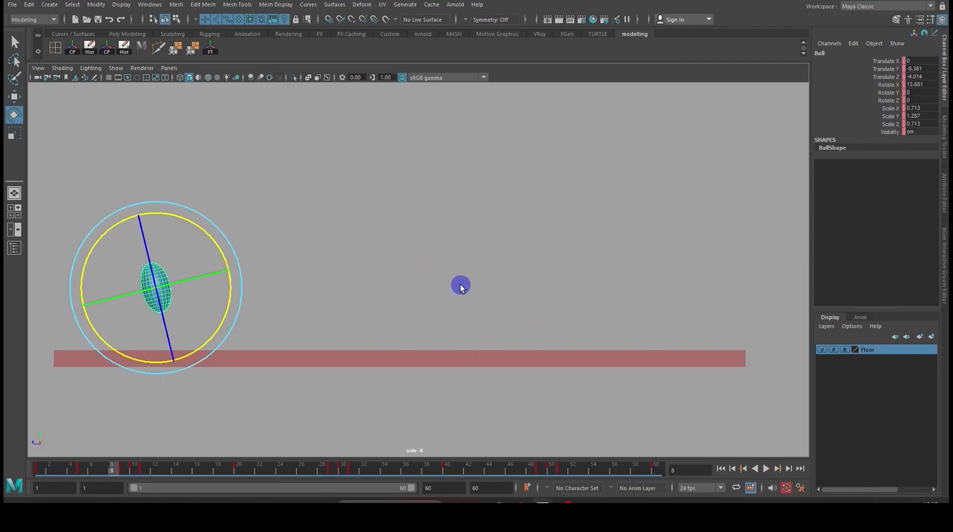
key("space")
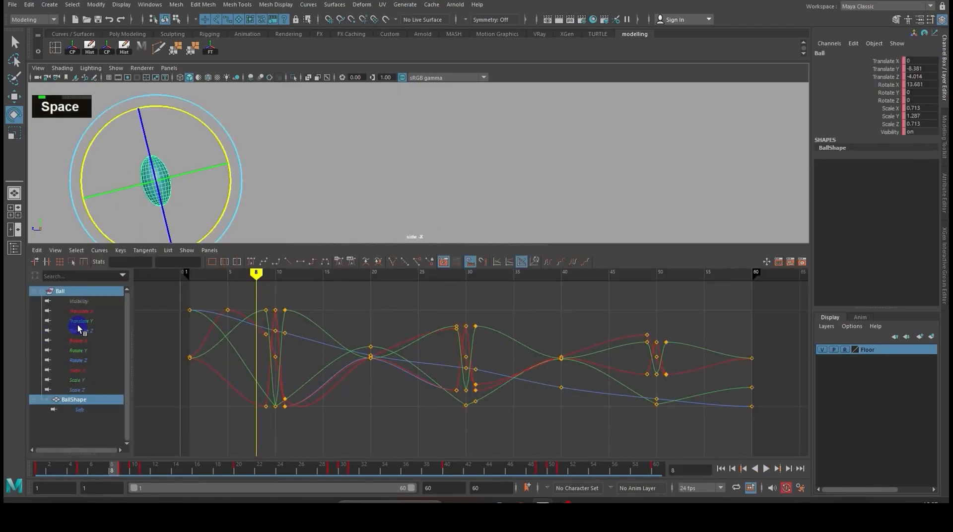
left_click(78, 321)
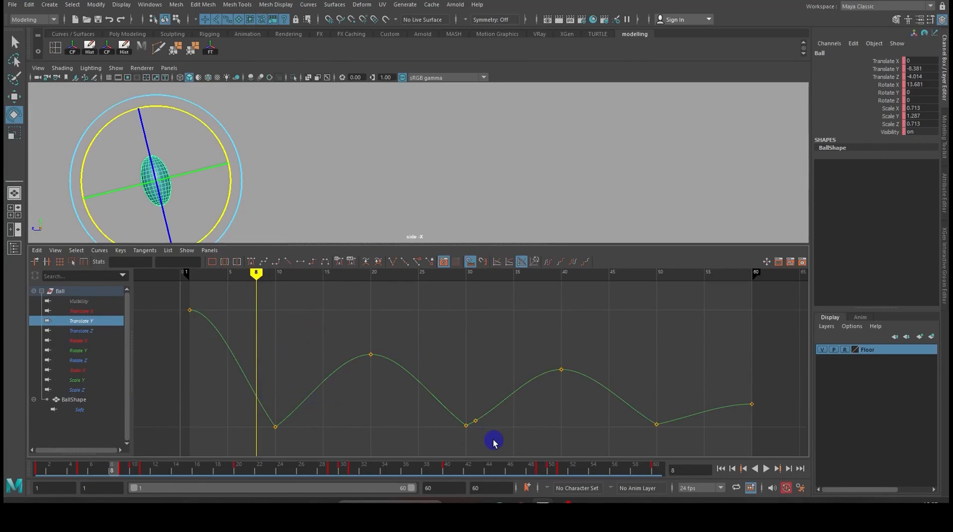
scroll(467, 426, "down", 2)
right_click_drag(487, 418, 457, 377, "alt+shift")
middle_click_drag(457, 377, 459, 350, "alt+shift")
right_click_drag(456, 358, 467, 361, "alt+shift")
scroll(465, 362, "down", 4, "alt+shift")
Step: Select the keys along the Translate Y curve to inspect their tangent handles, then clear the selection
left_click_drag(309, 315, 635, 384)
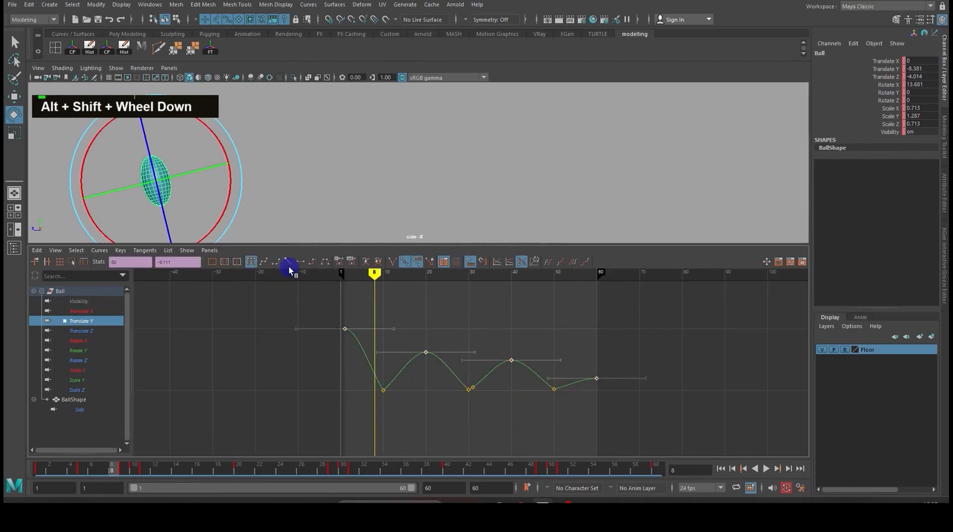
left_click(323, 303)
left_click_drag(324, 302, 637, 443)
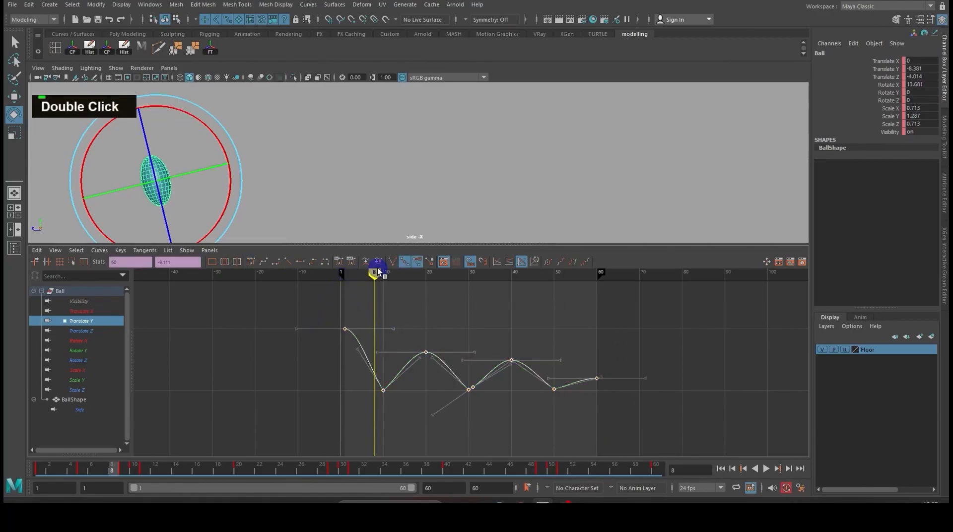
double_click(398, 410)
Step: Steepen the Translate Y curve's tangent leaving frame 10 and its tangent entering frame 30, each independently of the opposite handle
mouse_move(398, 411)
right_mouse_down("alt+shift")
mouse_move(419, 409)
mouse_move(392, 414)
right_mouse_up("alt+shift")
middle_click_drag(392, 414, 435, 412, "alt+shift")
right_click_drag(447, 409, 446, 394, "alt+shift")
left_click_drag(316, 390, 367, 419)
middle_click(389, 391)
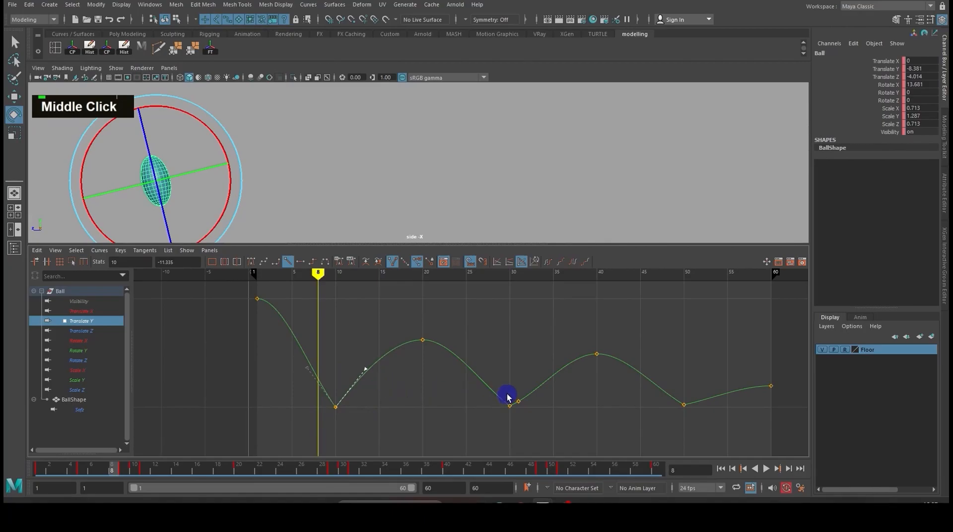
left_click_drag(489, 420, 492, 420)
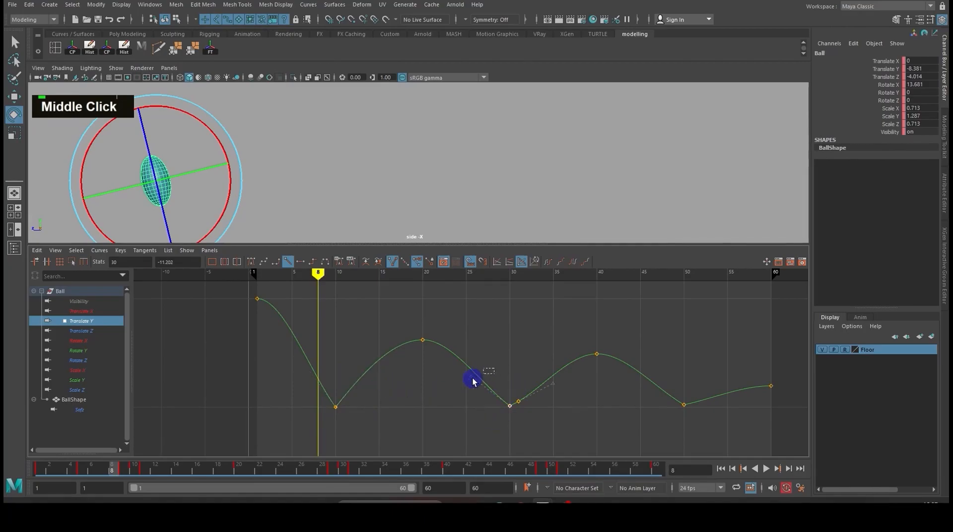
middle_click_drag(458, 395, 461, 383)
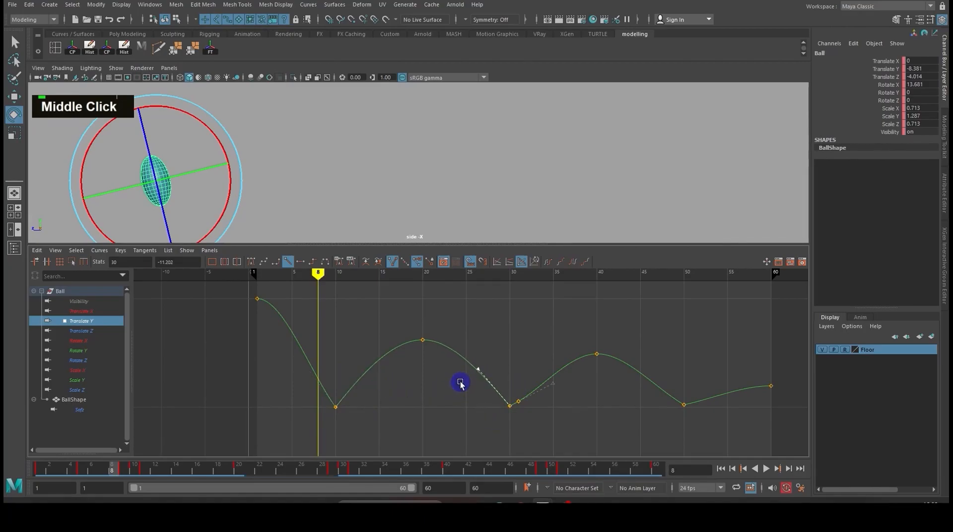
Step: Raise the Translate Y keys at frames 30 and 31 slightly, then delete the extra key at frame 31
left_click_drag(539, 411, 502, 422)
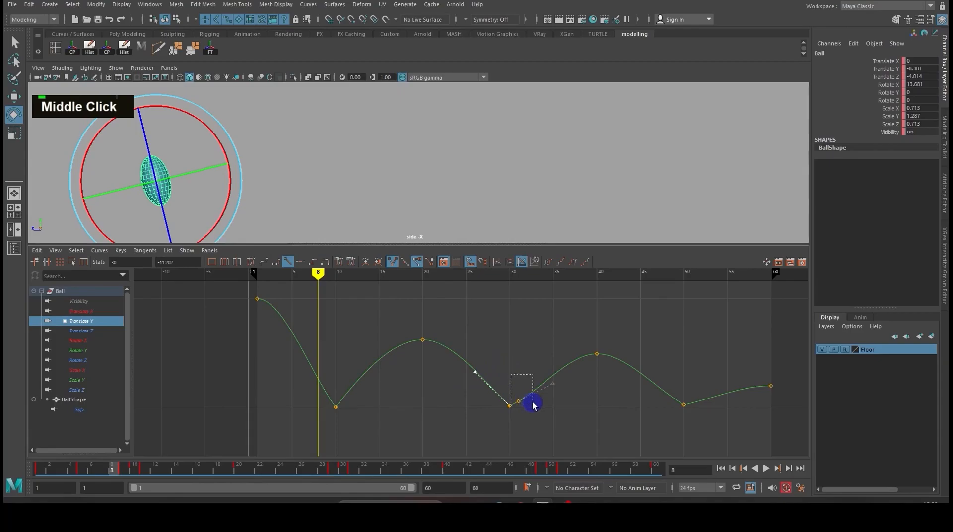
left_click_drag(537, 408, 537, 407)
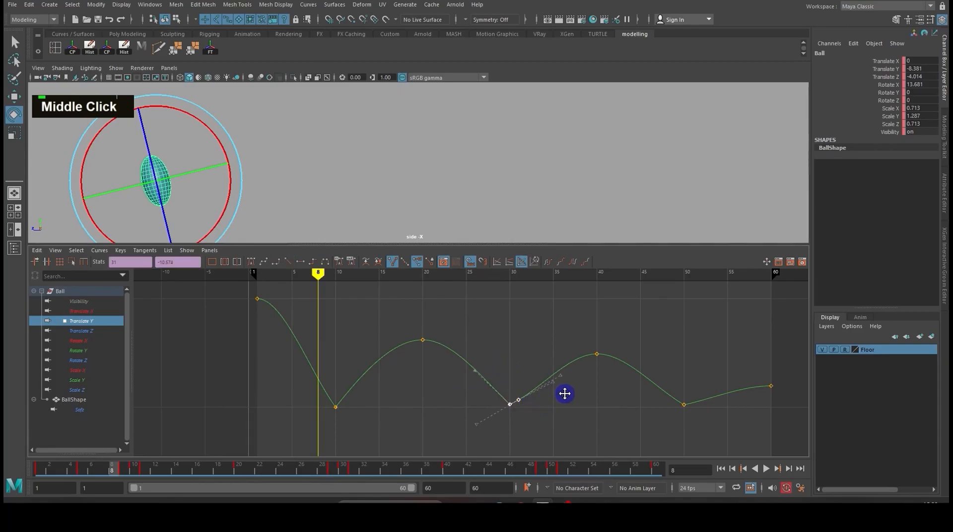
left_click(543, 396)
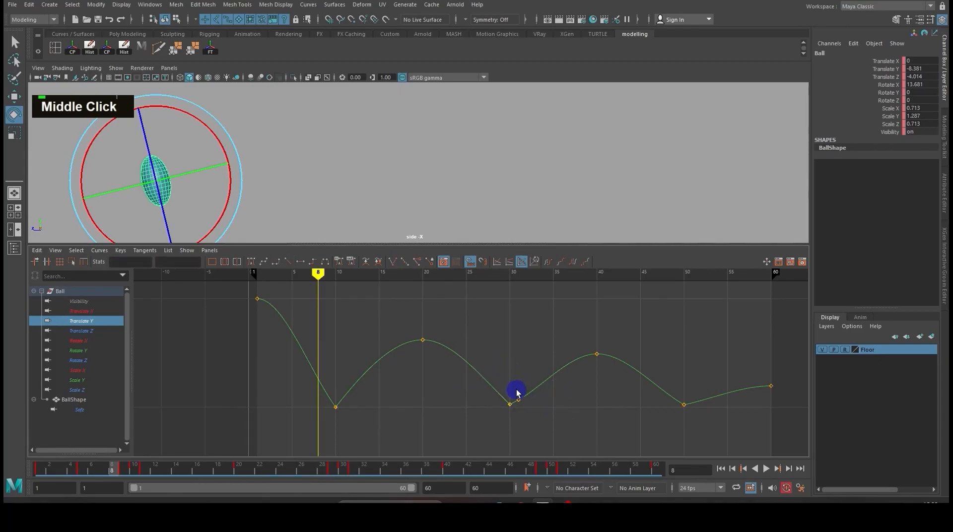
left_click_drag(530, 404, 534, 407)
key("Delete")
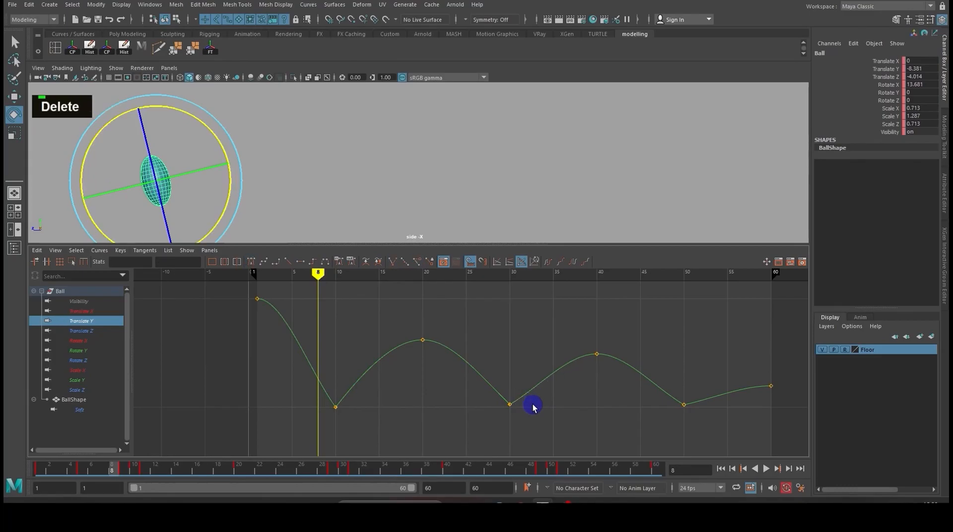
Step: Steepen the Translate Y tangent leaving frame 30 and both tangents at the frame 50 contact key
left_click(514, 406)
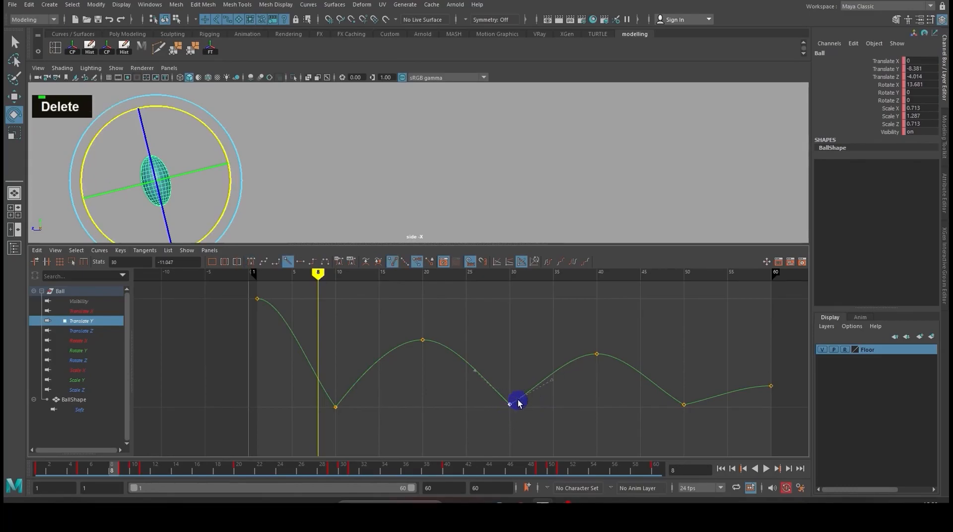
middle_click_drag(555, 390, 560, 397)
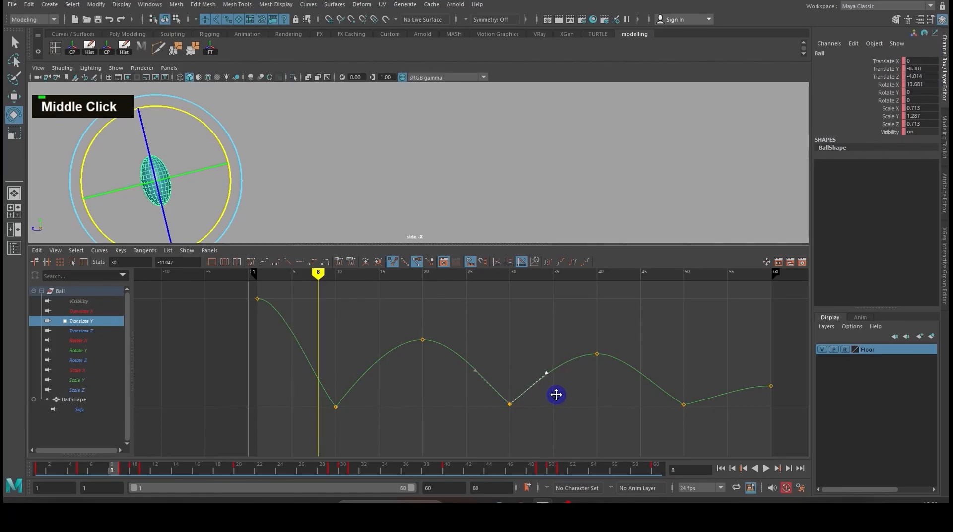
left_click(684, 404)
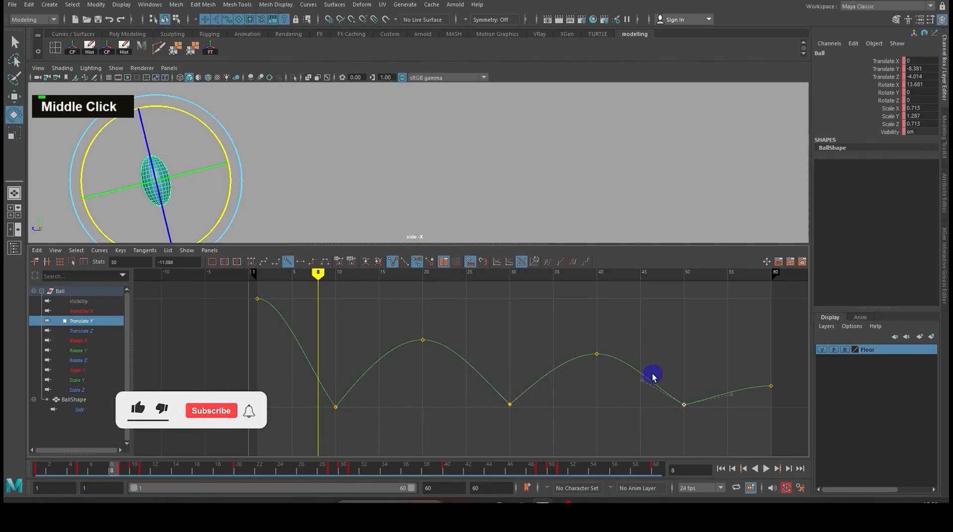
middle_click_drag(624, 398, 628, 392)
left_click_drag(719, 375, 745, 419)
middle_click_drag(745, 419, 744, 412)
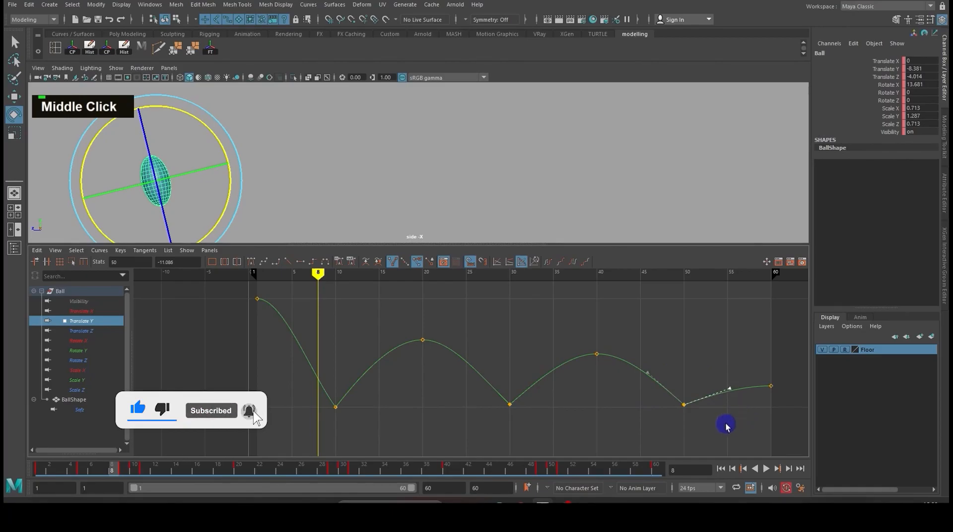
Step: Raise the final Translate Y key at frame 60 slightly, constraining the move to the vertical direction
left_click(771, 386)
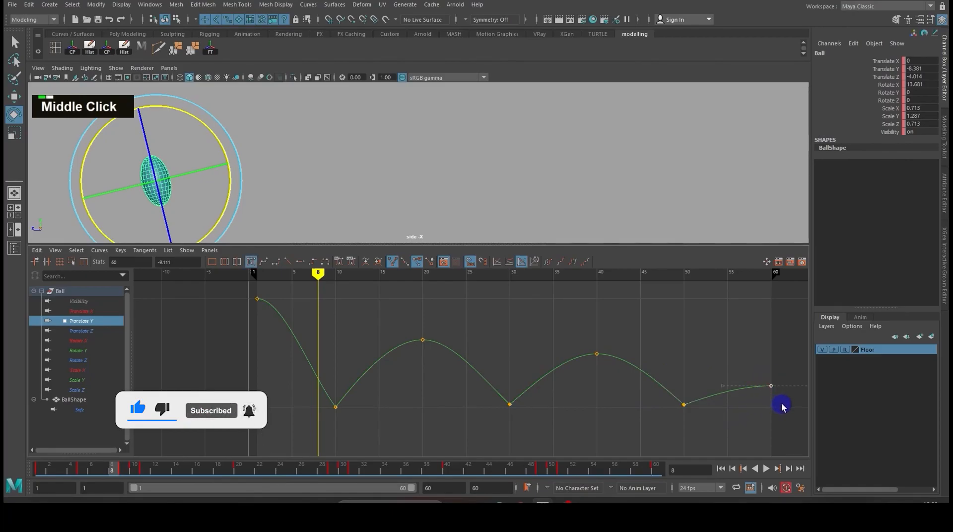
middle_click_drag(771, 405, 770, 403, "shift")
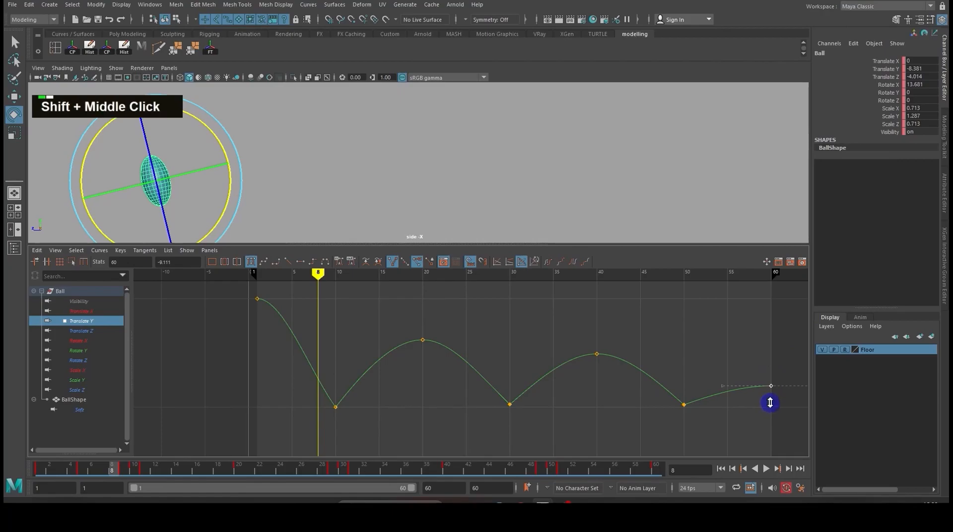
left_click(382, 396)
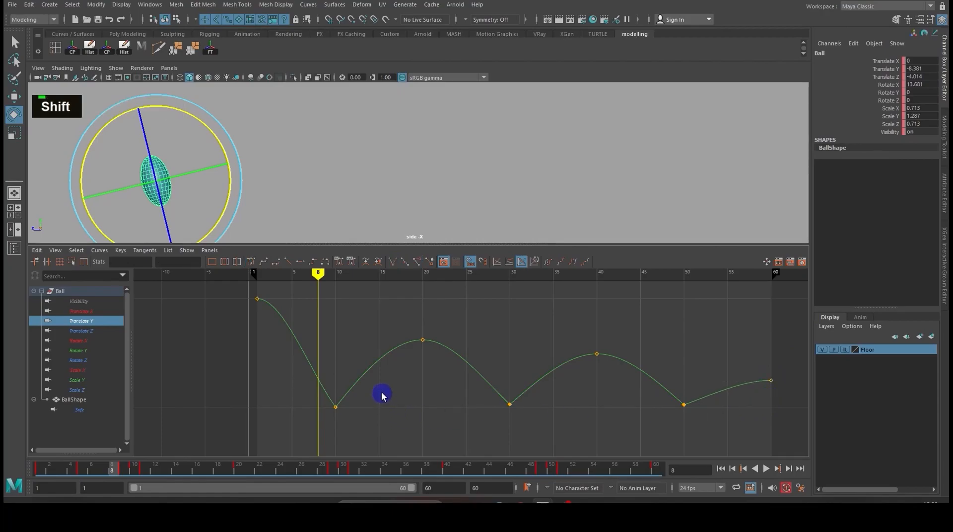
Step: Steepen the Translate Y tangent entering the frame 10 contact key so the first fall is faster near the floor
left_click_drag(236, 306, 323, 298, "shift")
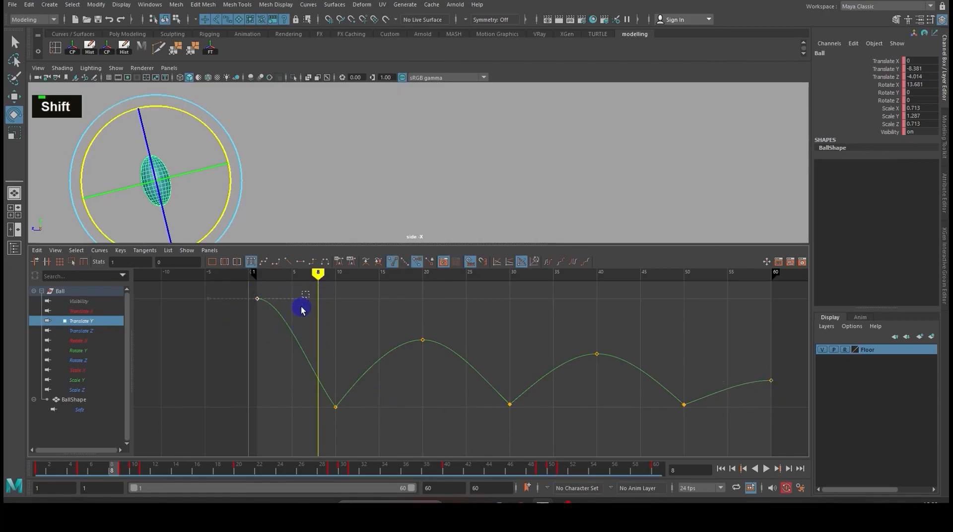
middle_click(344, 341)
left_click_drag(360, 416, 295, 369)
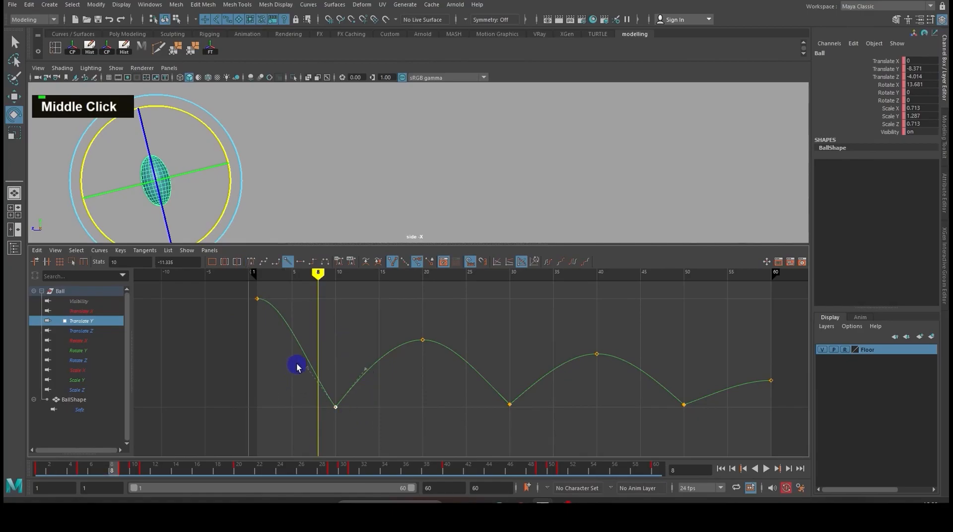
middle_click_drag(281, 387, 289, 377)
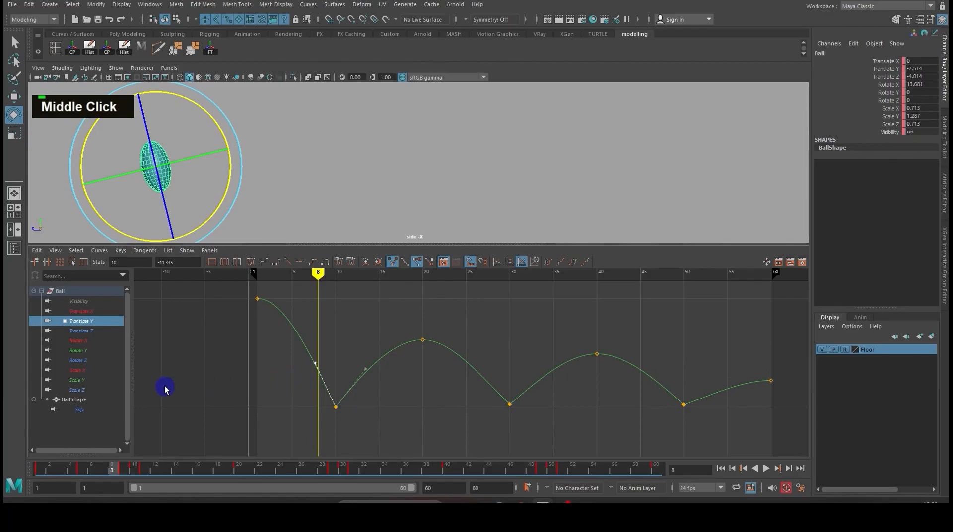
Step: Delete the Translate Z keys between the first and last ones, and give the two remaining keys linear tangents
left_click(88, 312)
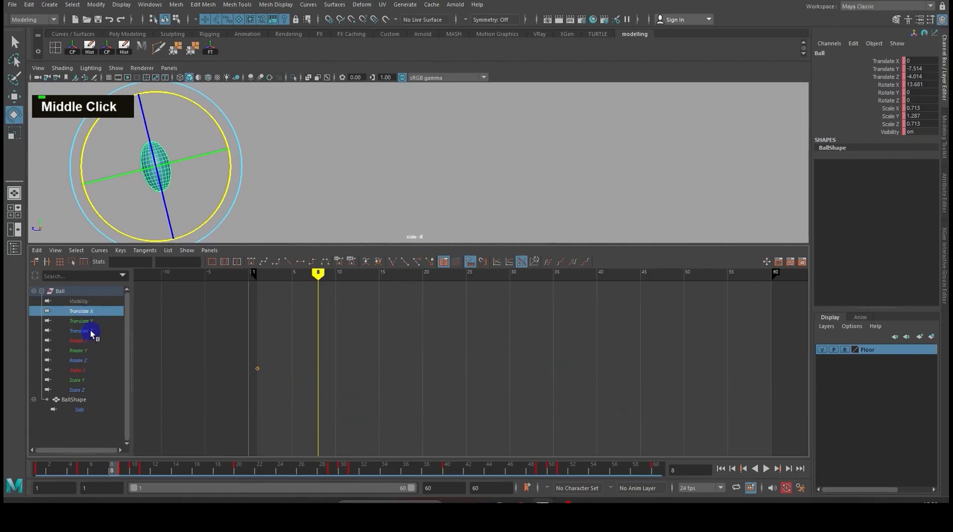
left_click(90, 331)
scroll(426, 406, "down", 2)
mouse_move(508, 417)
right_mouse_down("alt+shift")
mouse_move(517, 417)
mouse_move(508, 410)
right_mouse_up("alt+shift")
left_click_drag(339, 324, 657, 421)
key("Delete")
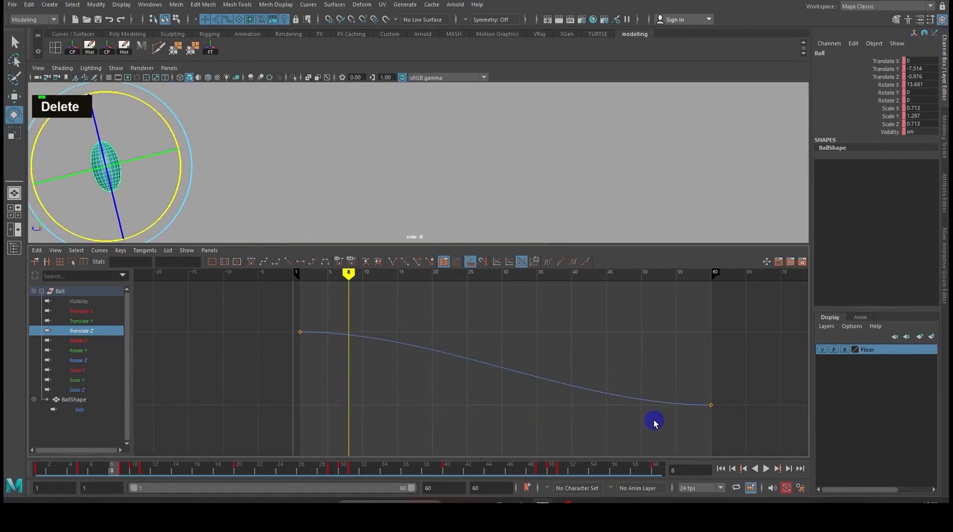
left_click_drag(331, 344, 755, 454)
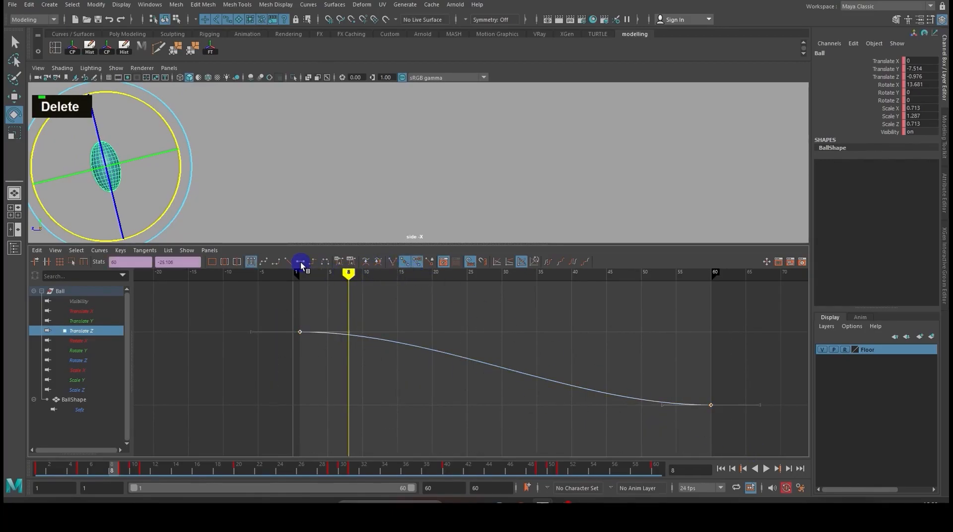
left_click(288, 261)
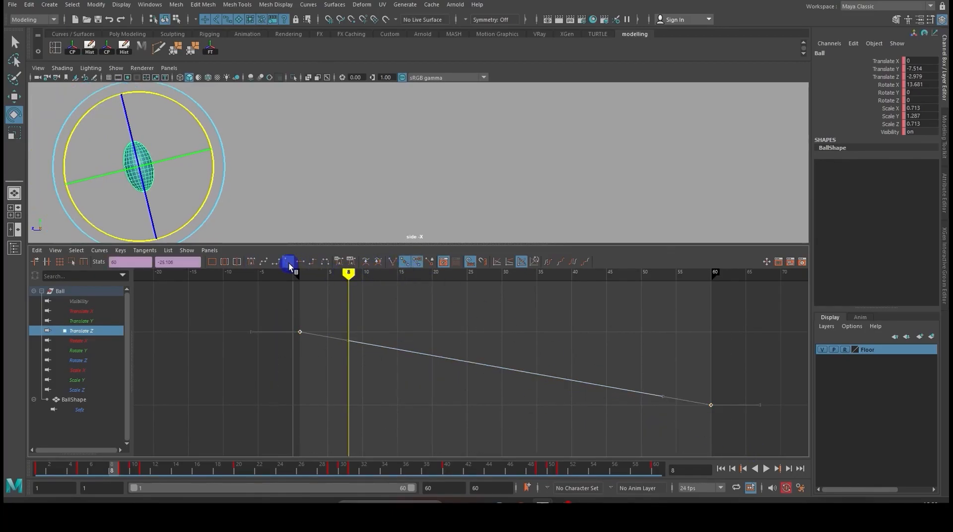
Step: Apply auto tangents to all keys of the ball's Rotate X curve, then clear the key selection
left_click(77, 340)
left_click_drag(288, 298, 680, 447)
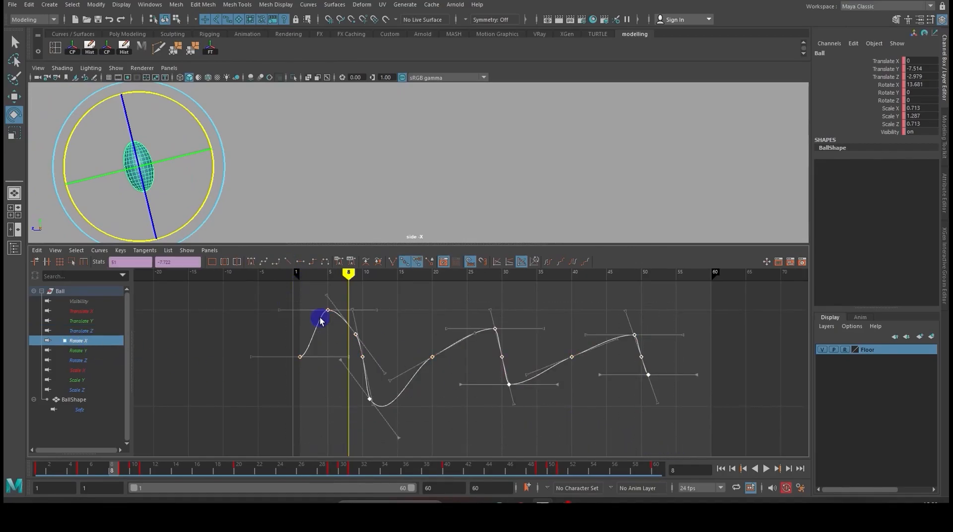
left_click(252, 262)
left_click(440, 405)
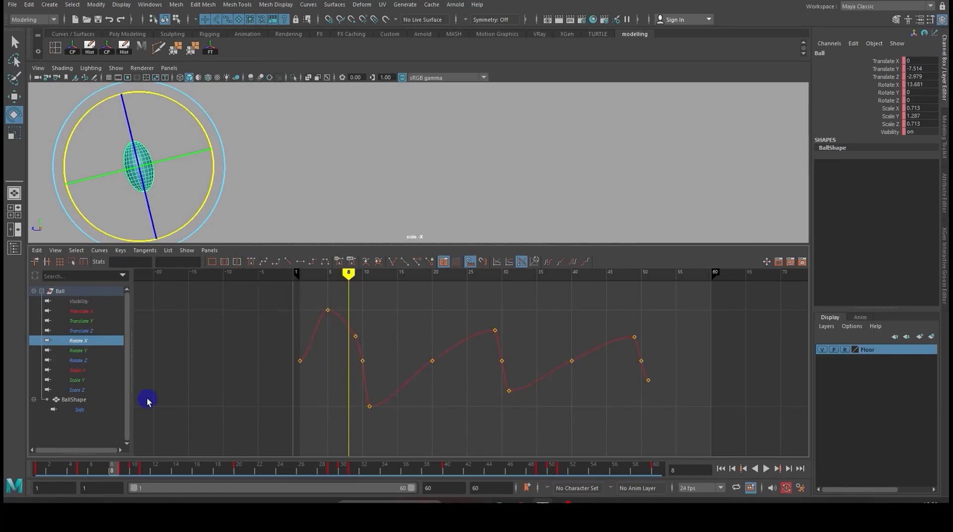
Step: Review the ball's Rotate Y, Rotate Z, Scale X, Scale Y and Scale Z curves one after another
left_click(76, 351)
left_click(82, 359)
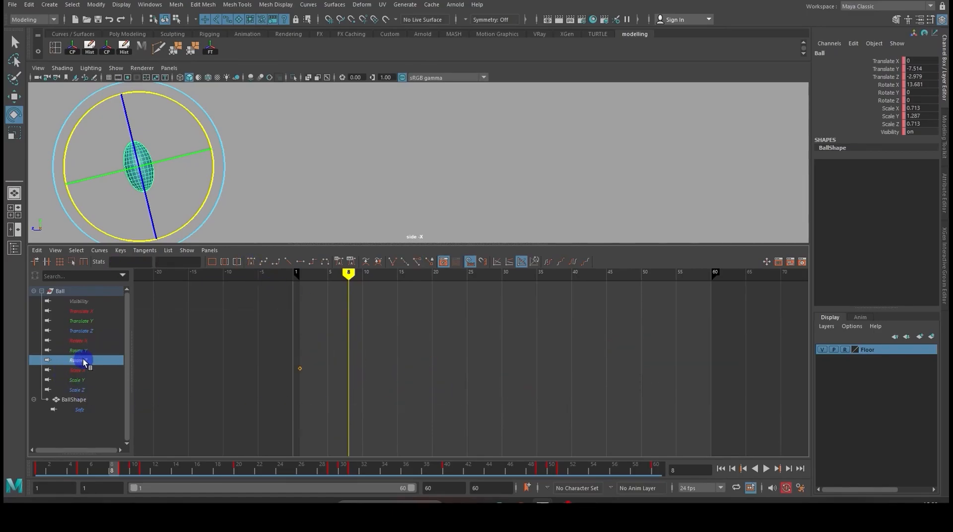
left_click(87, 371)
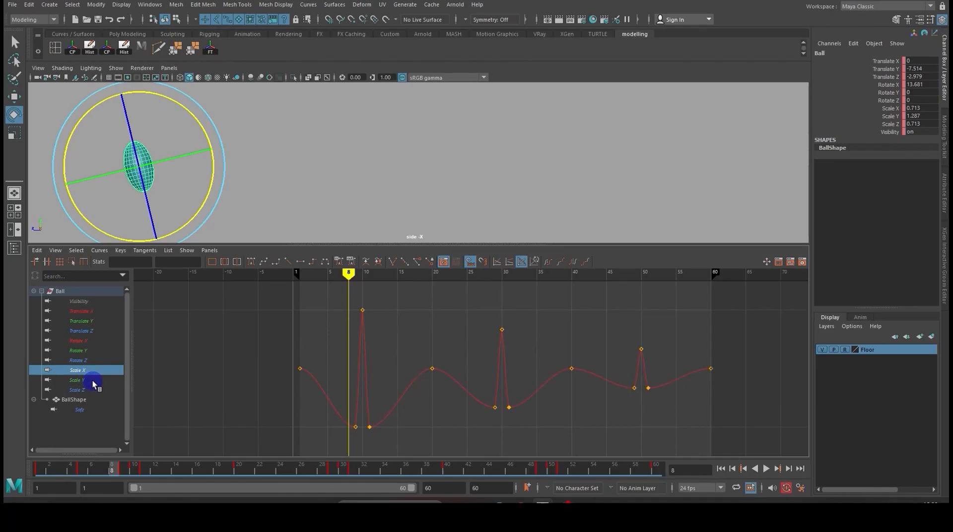
left_click(94, 380)
left_click(92, 391)
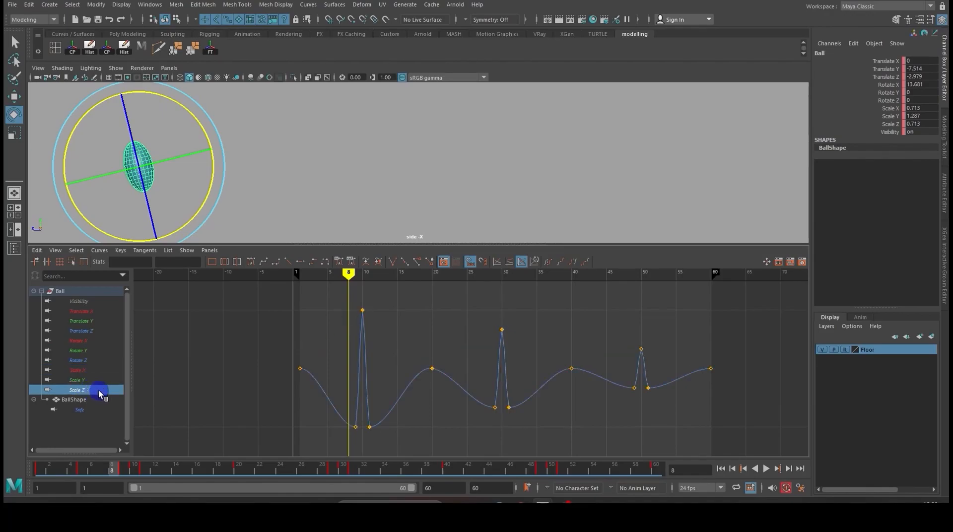
Step: Maximize the side view, deselect the ball, frame the whole floor and play the animation to review the bounce
key("space")
key("space")
key("space")
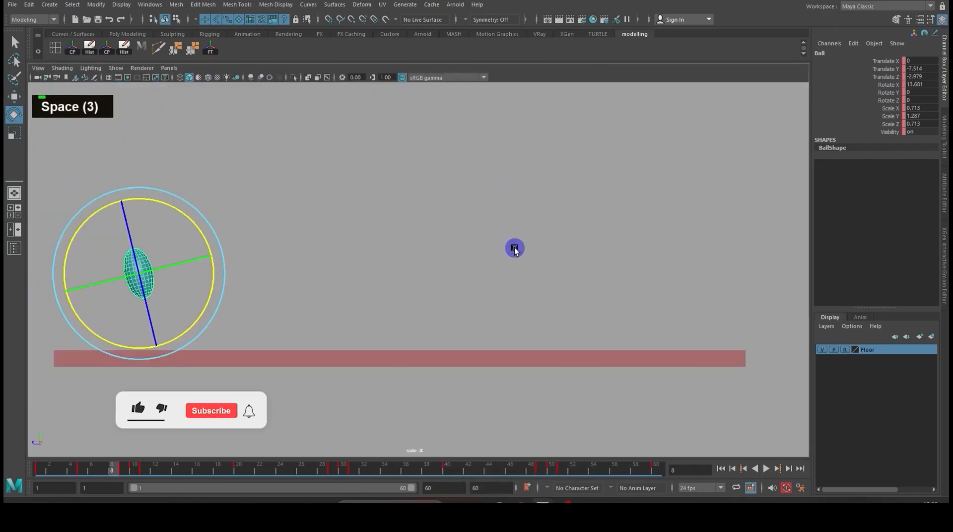
left_click(512, 249)
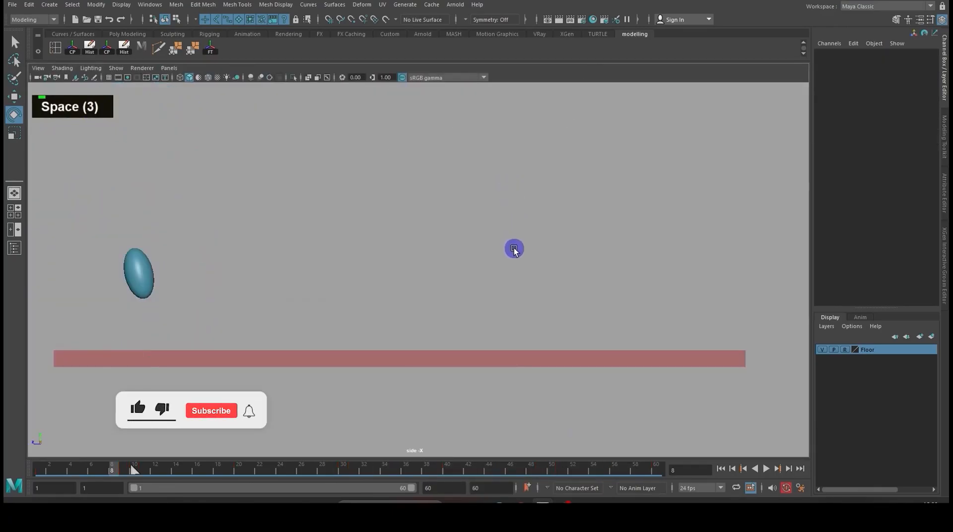
scroll(514, 251, "up", 2)
middle_click_drag(504, 256, 536, 269, "alt")
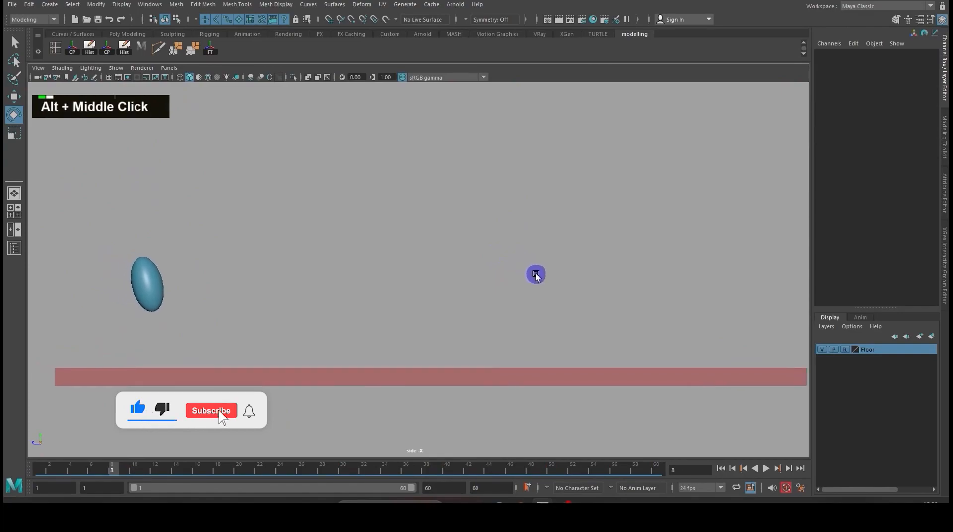
left_click(767, 468)
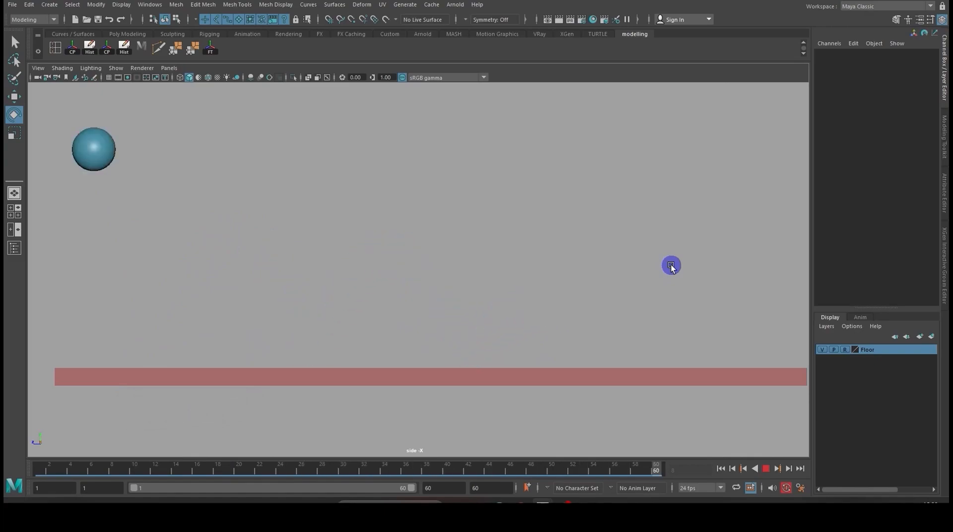
Step: Cycle the viewport background through its color options during playback until it is back to light grey
key("alt+b")
key("alt+b")
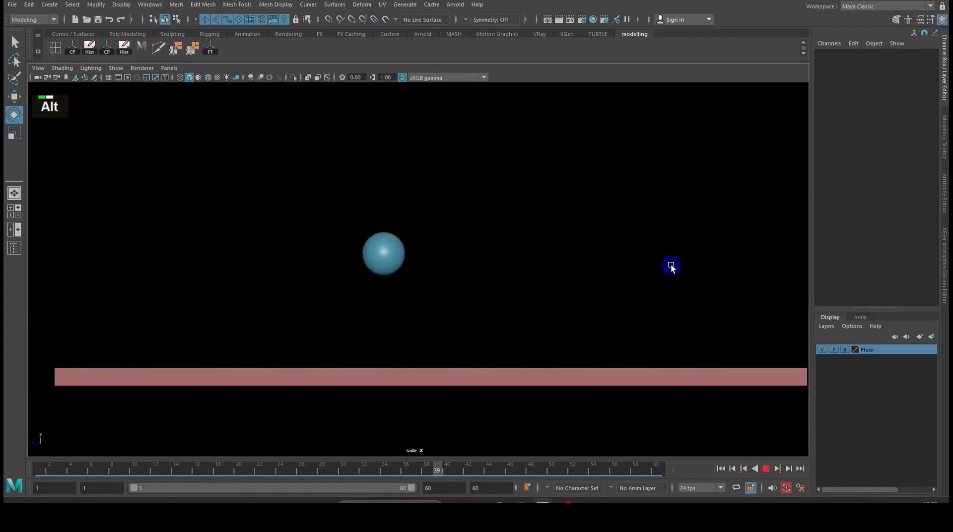
key("alt+b")
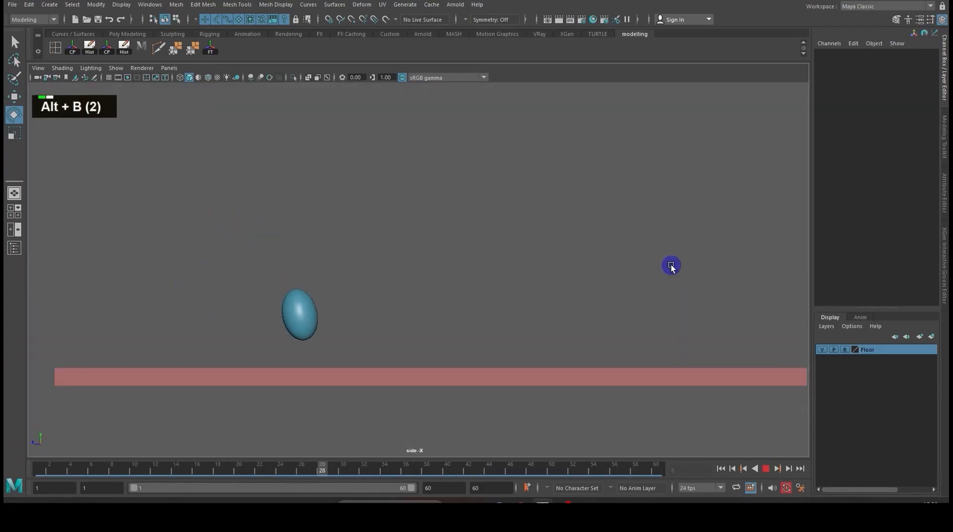
key("alt+b")
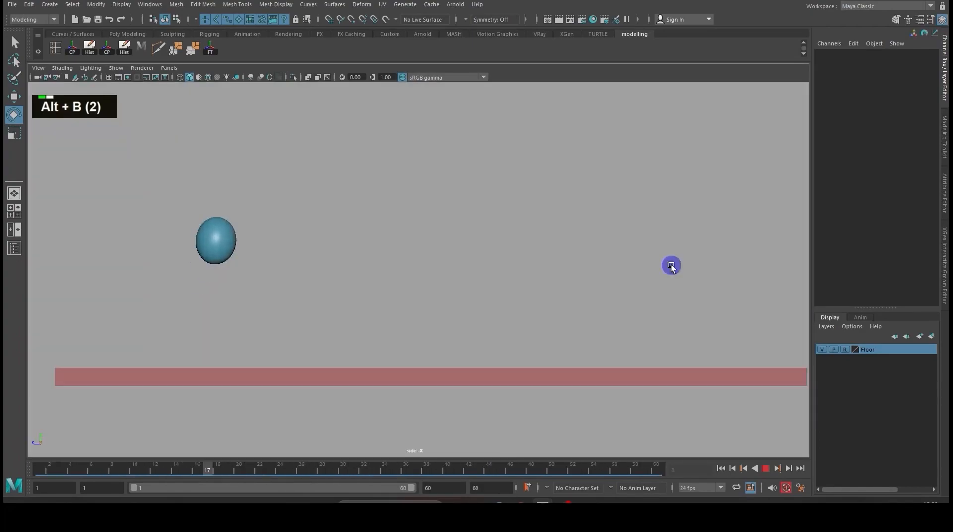